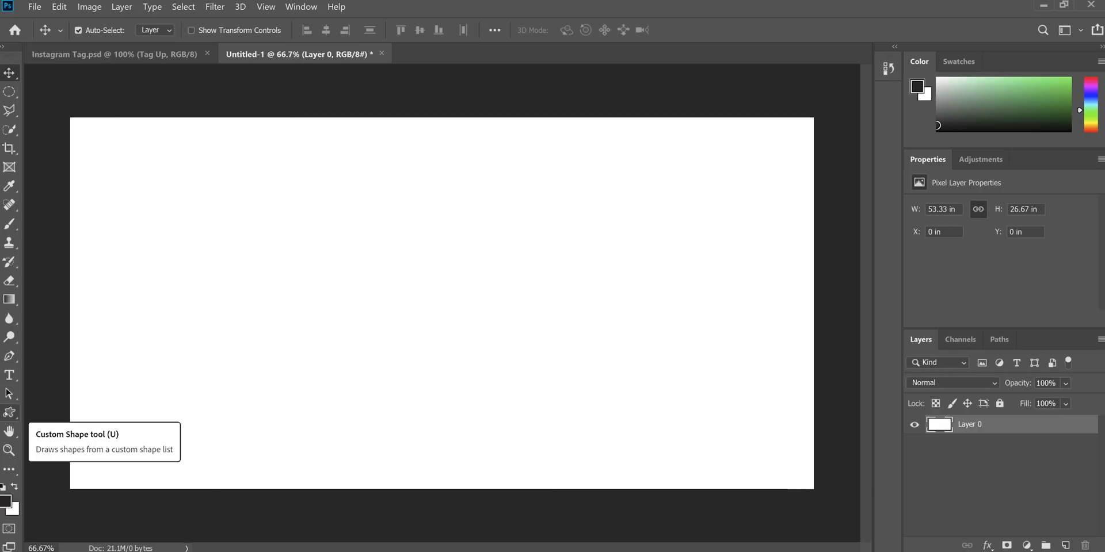
# - Set up the Rounded Rectangle tool with a #202020 fill and a 0 px stroke
pyautogui.click(7, 413)
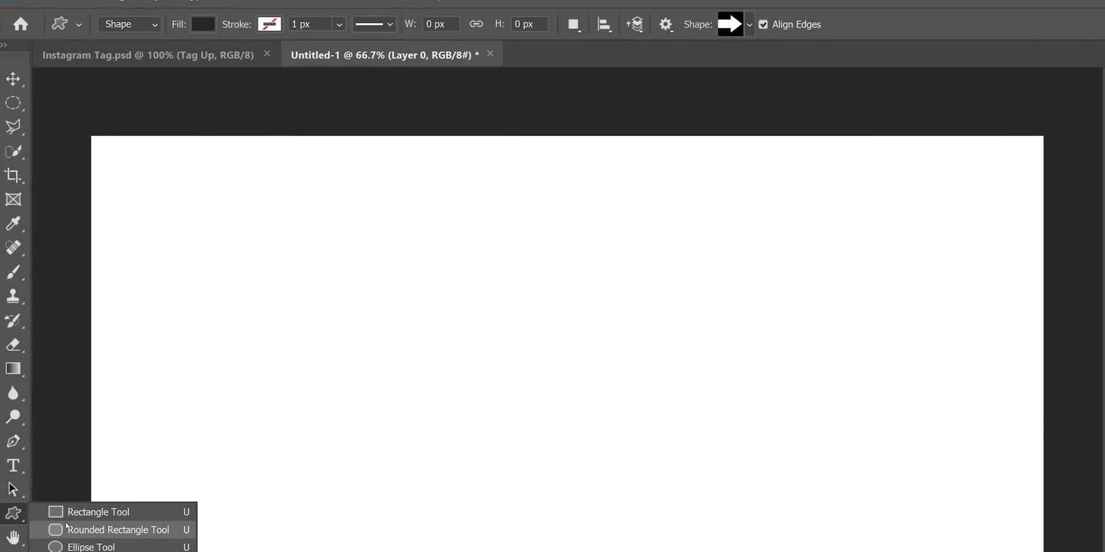
pyautogui.click(92, 529)
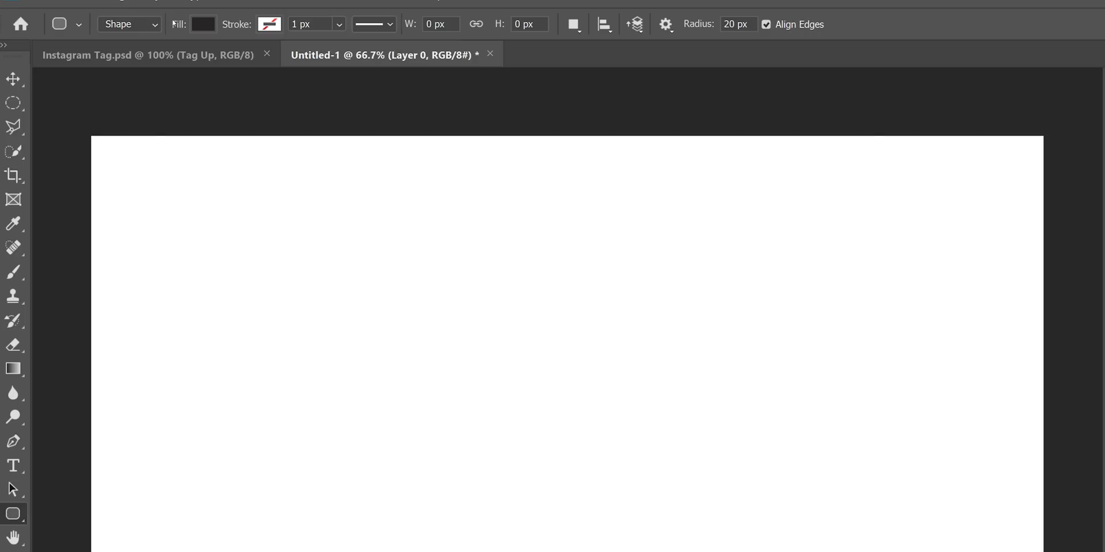
pyautogui.click(203, 25)
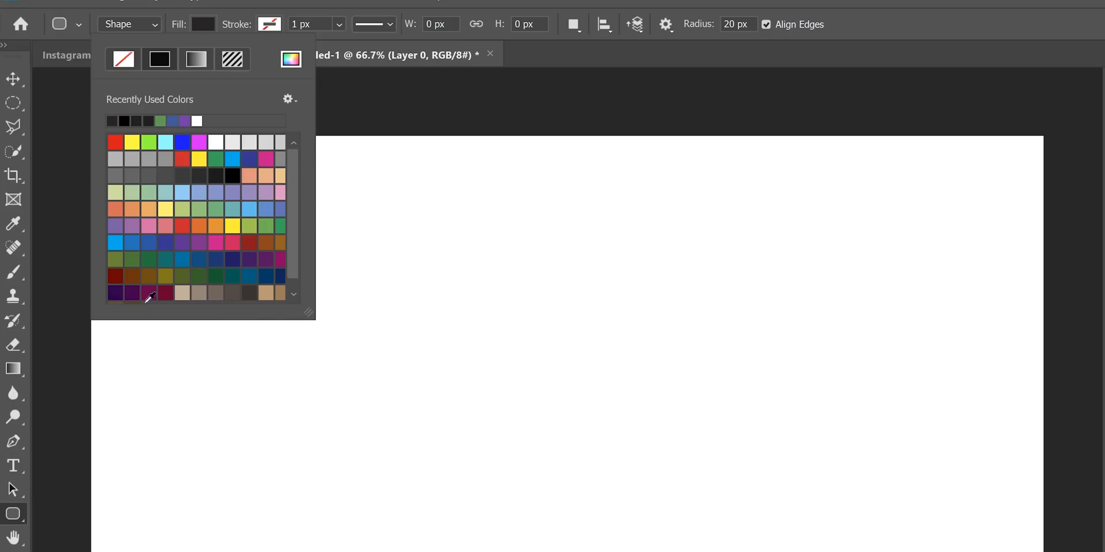
pyautogui.click(291, 59)
pyautogui.moveTo(535, 353); pyautogui.dragTo(443, 358)
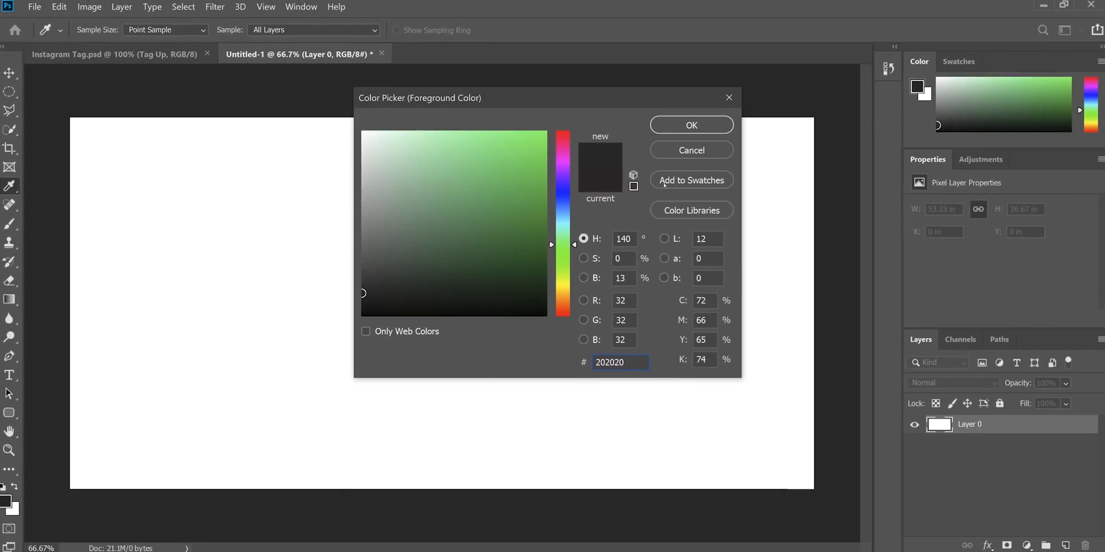
pyautogui.click(873, 144)
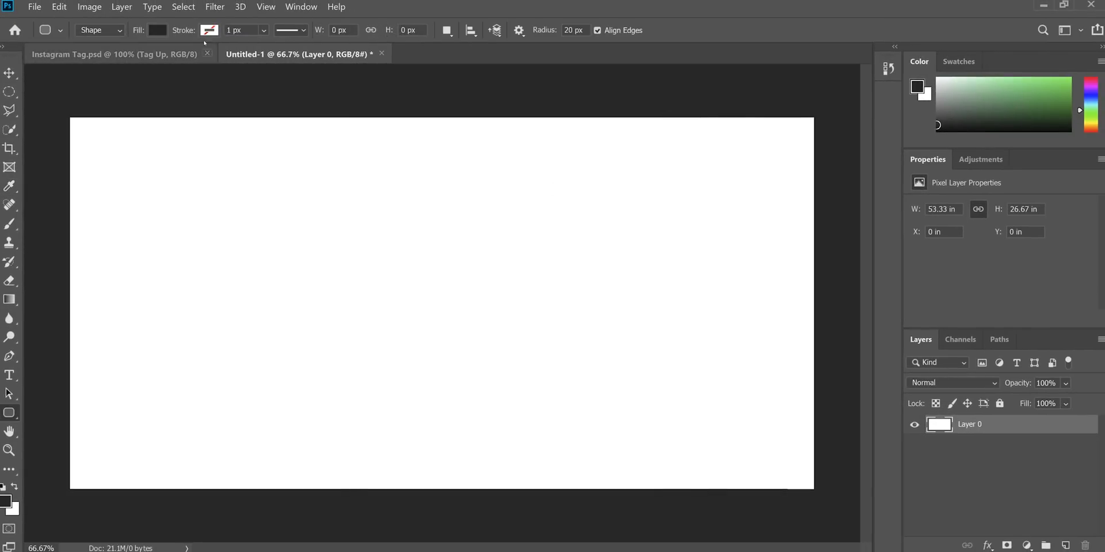
pyautogui.click(233, 29)
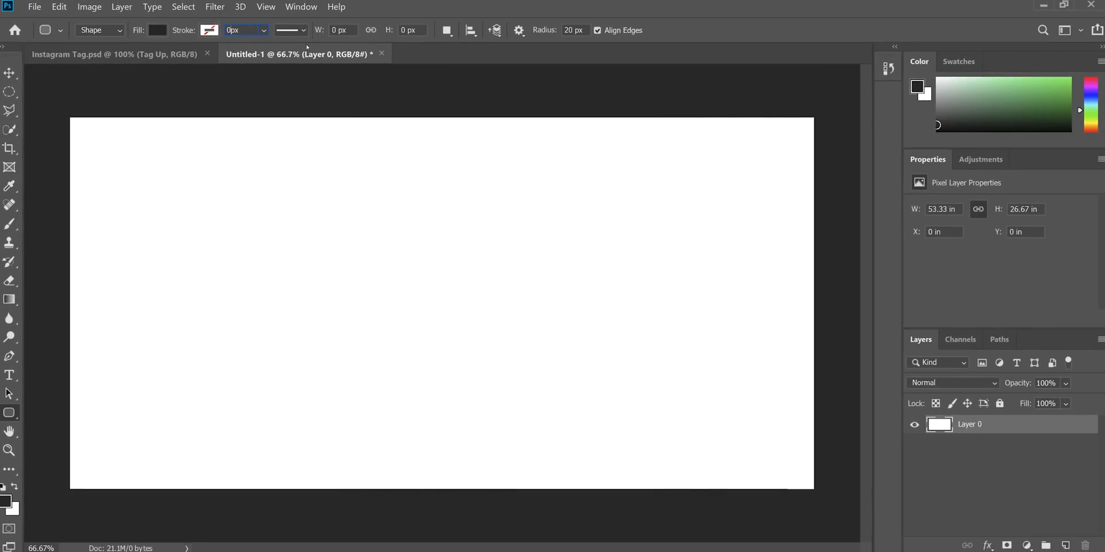
# - Try a rounded rectangle of about 2828 by 1204 px with a 20 px corner radius, and undo it
pyautogui.click(570, 30)
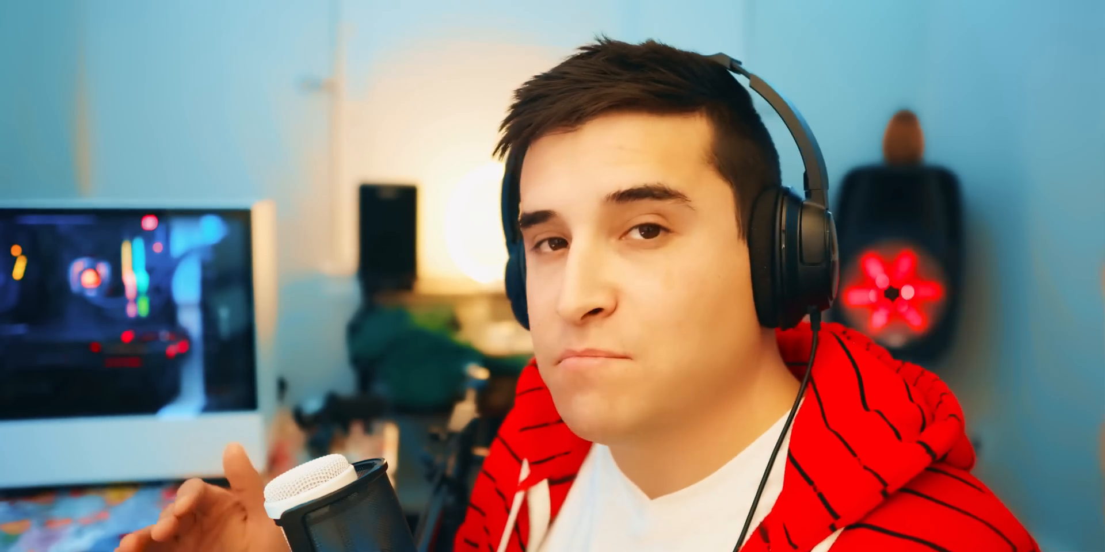
pyautogui.moveTo(199, 182); pyautogui.dragTo(747, 415)
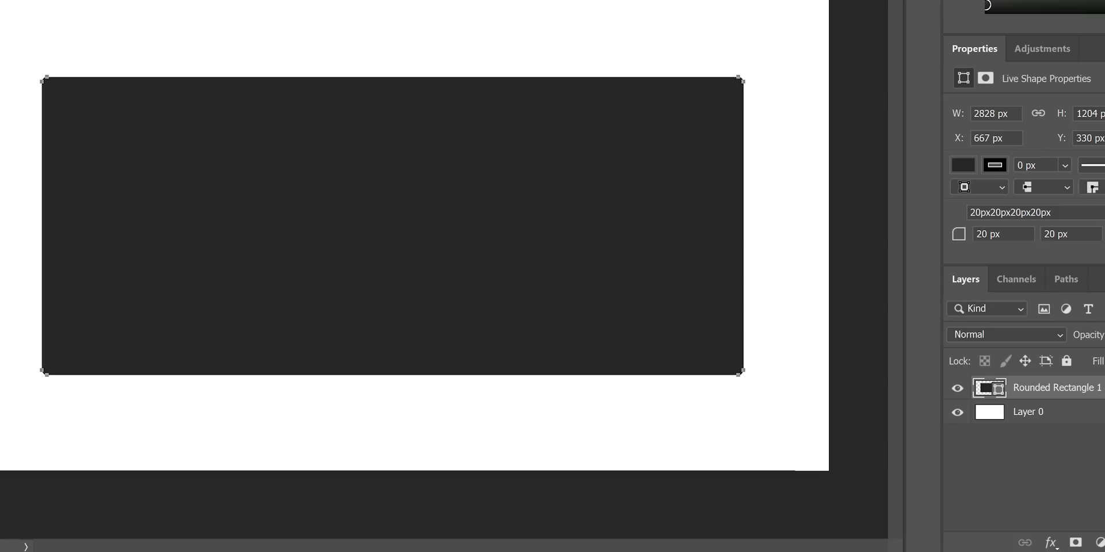
pyautogui.hotkey('ctrl', 'z')
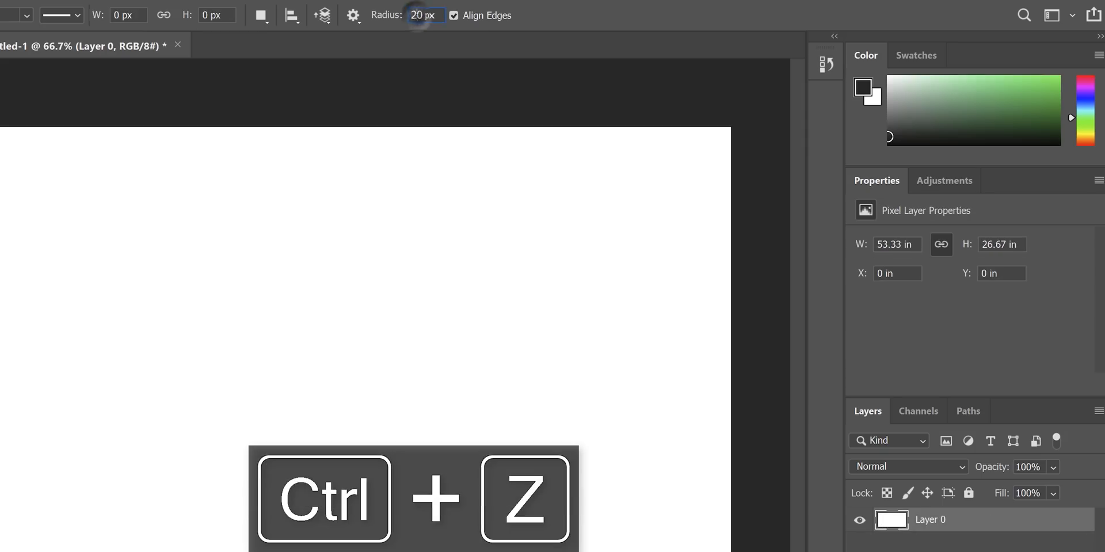
# - Set the corner radius to 30 px and draw a rounded rectangle of about 2903 by 1180 px on the canvas
pyautogui.press('BackSpace')
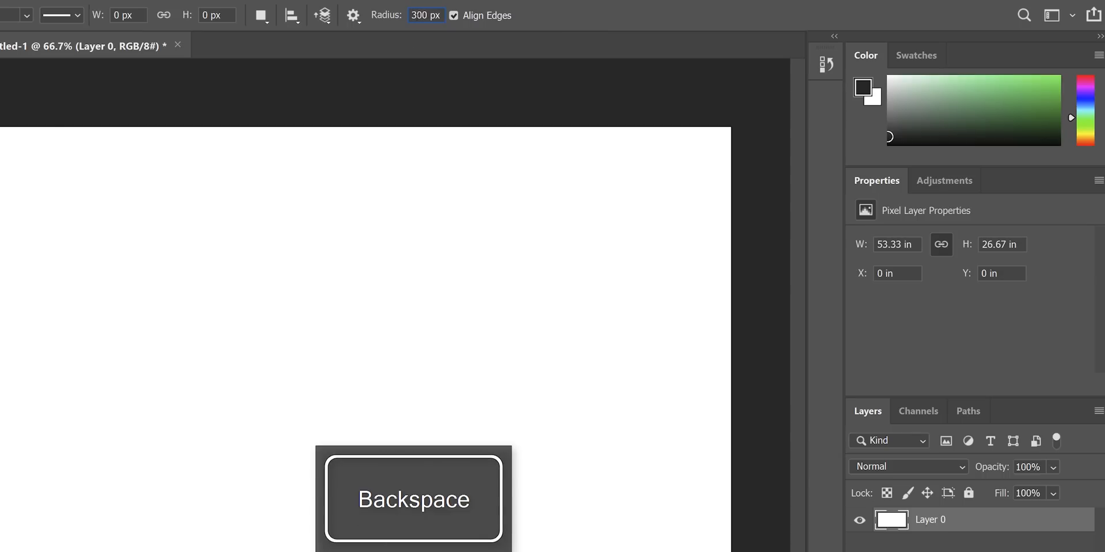
pyautogui.write('30')
pyautogui.press('Delete')
pyautogui.press('Return')
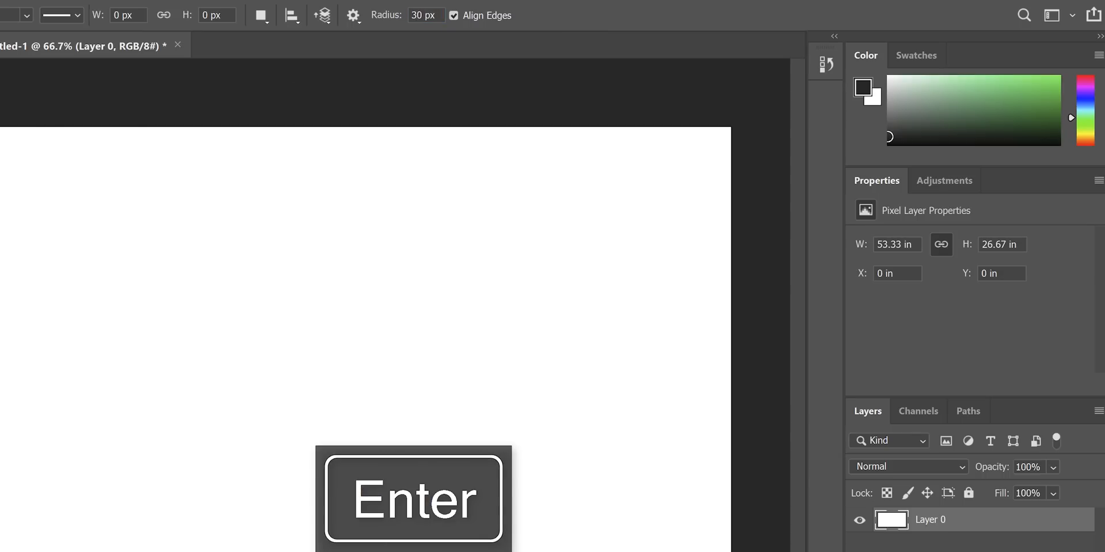
pyautogui.moveTo(95, 365); pyautogui.dragTo(597, 492)
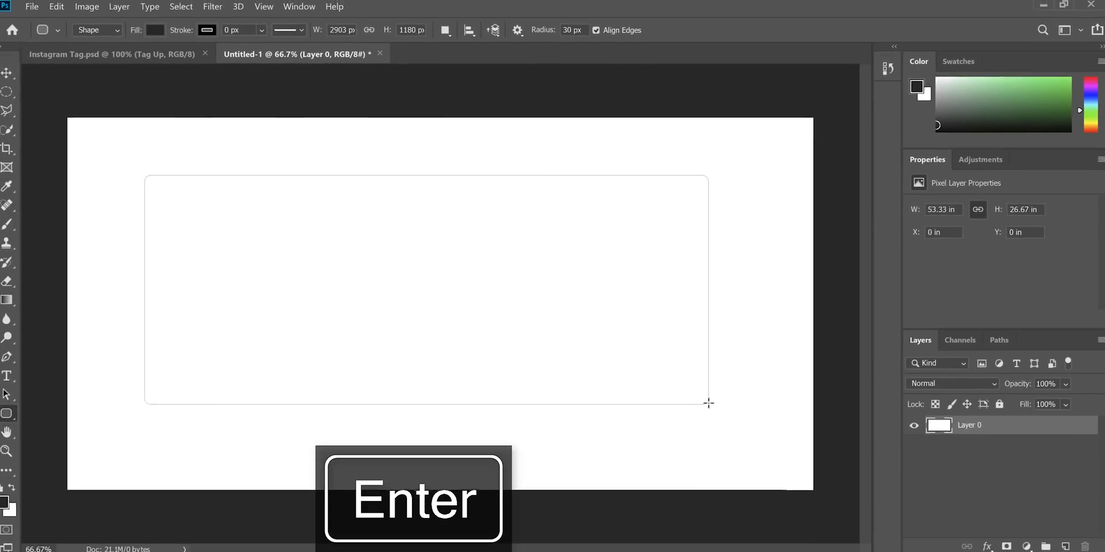
pyautogui.moveTo(708, 403); pyautogui.dragTo(708, 403)
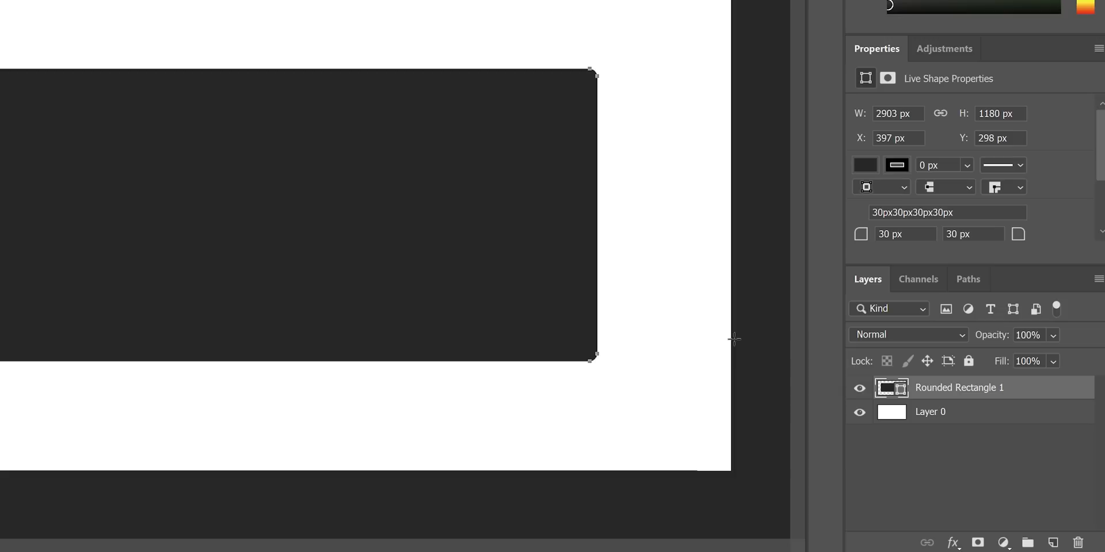
# - Centre the rounded rectangle horizontally and vertically on the whole canvas, and clear the selection
pyautogui.click(934, 414)
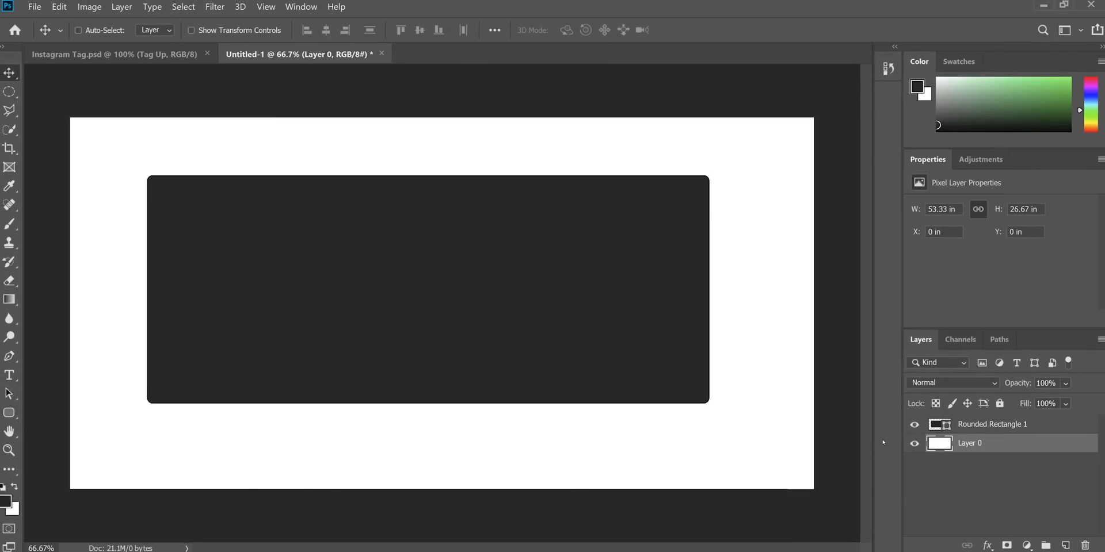
pyautogui.hotkey('ctrl', 'a')
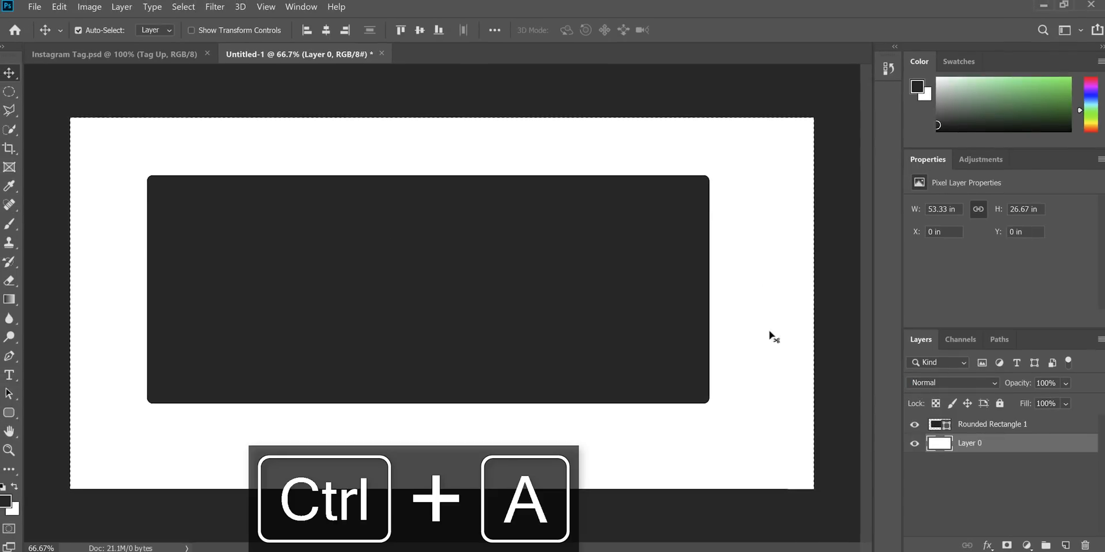
pyautogui.click(986, 426)
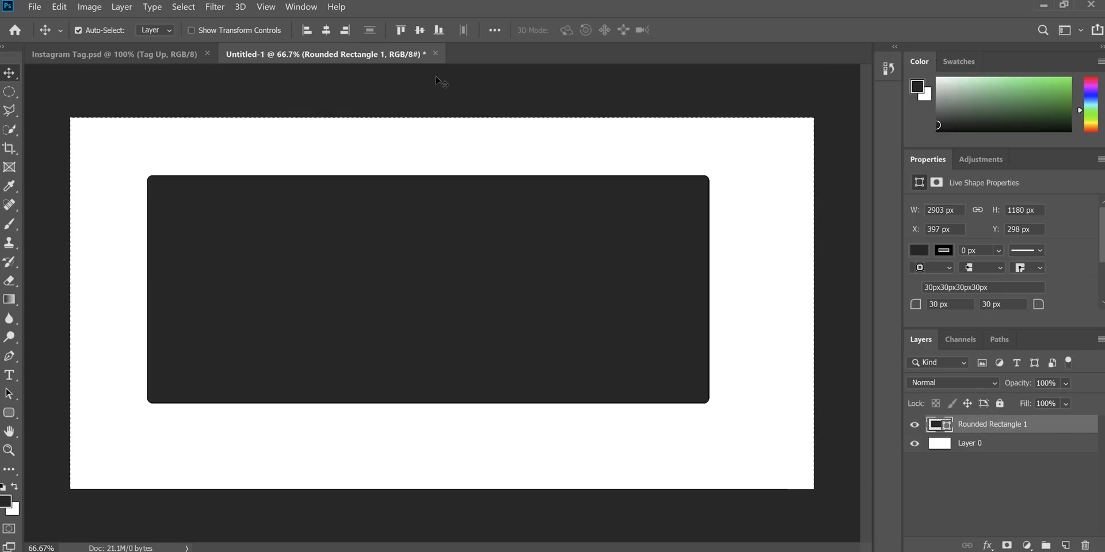
pyautogui.click(326, 30)
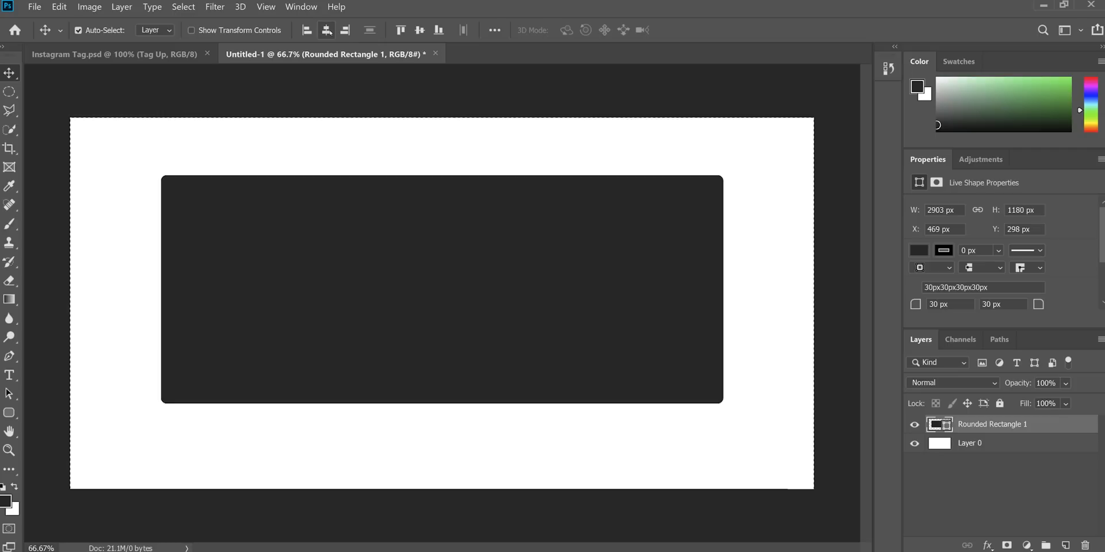
pyautogui.click(419, 29)
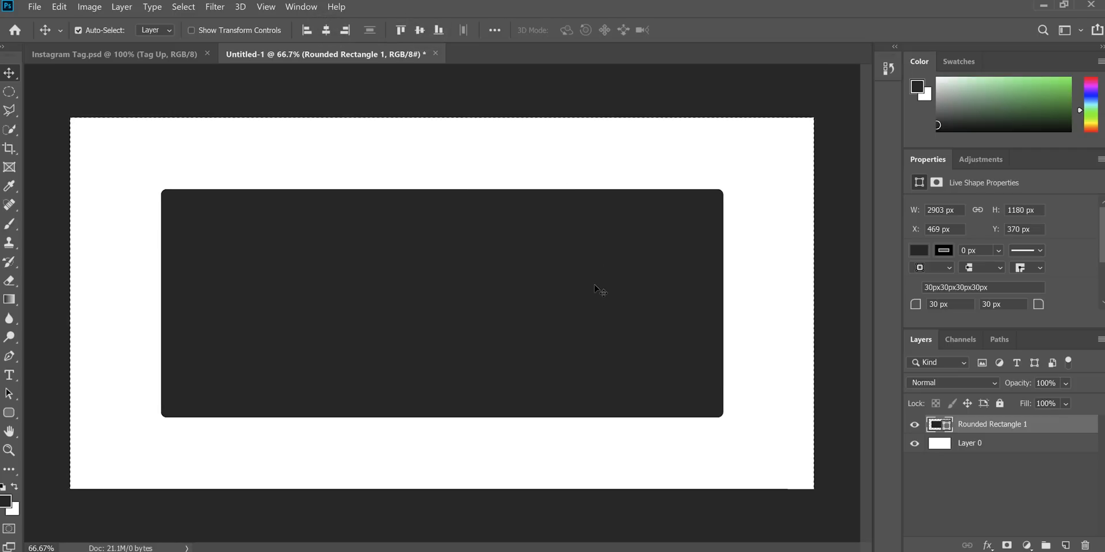
pyautogui.hotkey('ctrl', 'd')
# - Draw a solid block arrow custom shape of about 874 by 627 px in the middle of the rounded rectangle
pyautogui.click(15, 413)
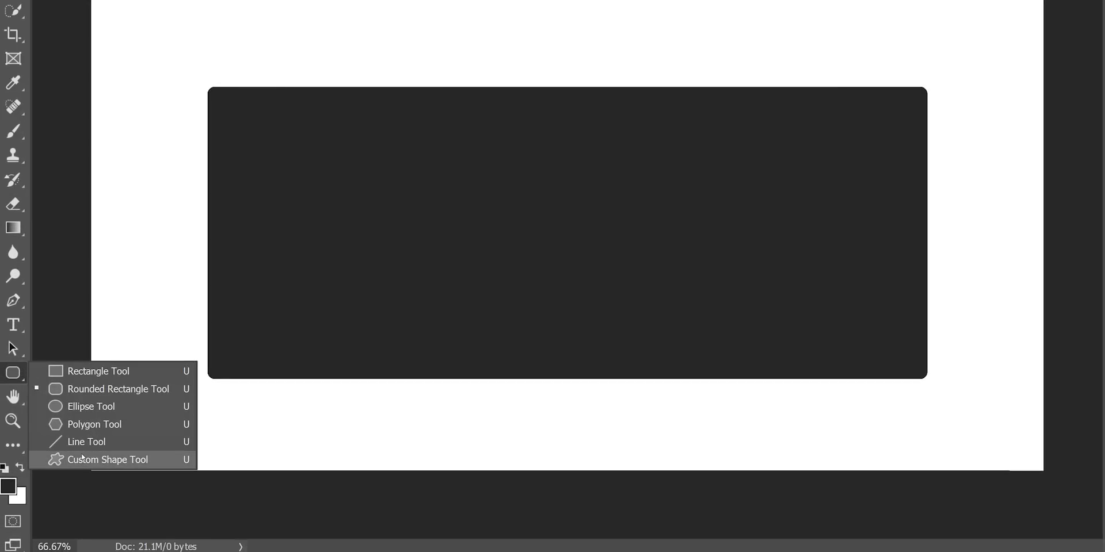
pyautogui.click(82, 455)
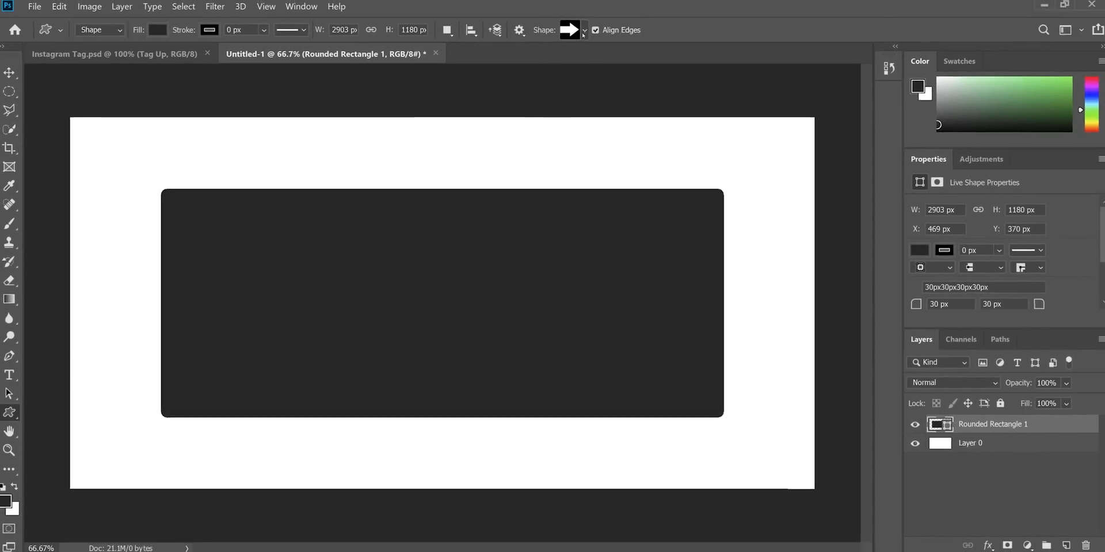
pyautogui.click(584, 32)
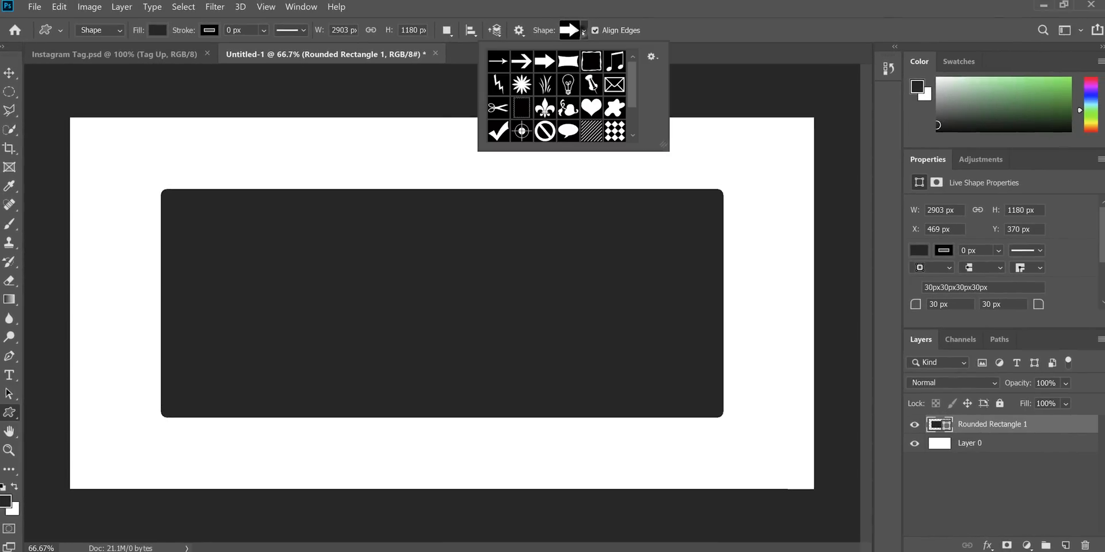
pyautogui.doubleClick(546, 62)
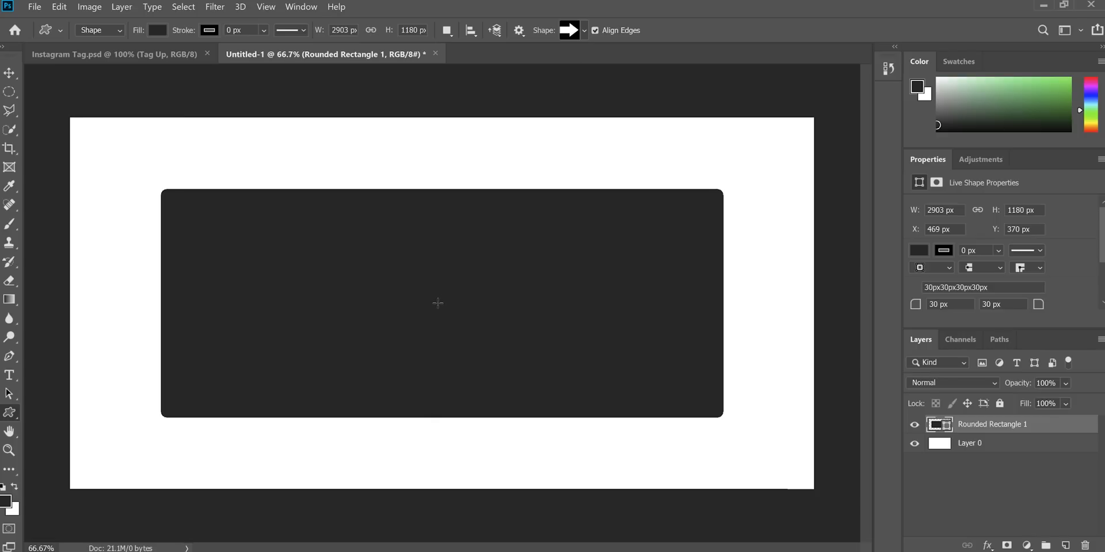
pyautogui.moveTo(437, 303); pyautogui.dragTo(547, 364)
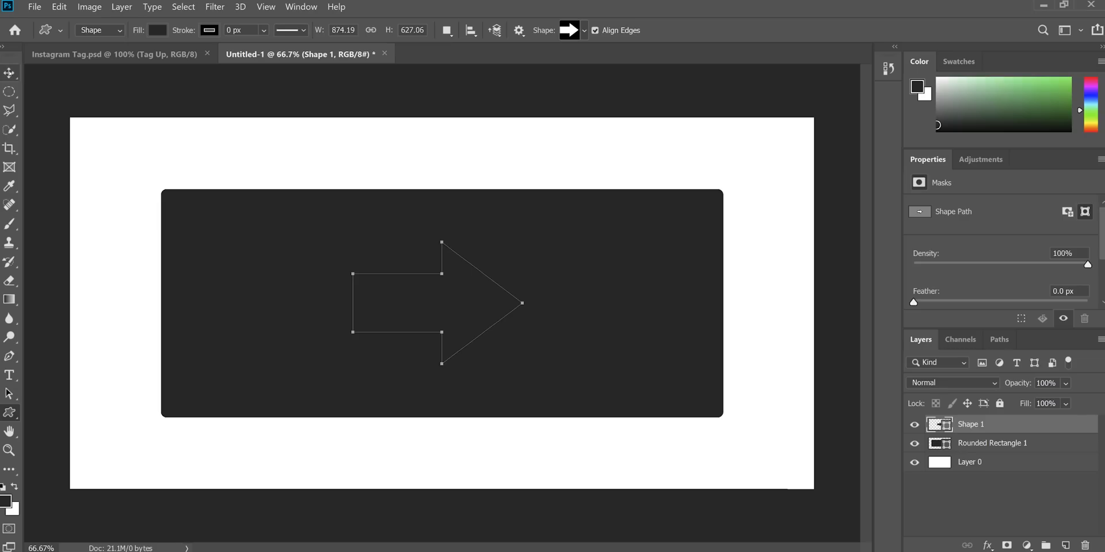
# - Rotate the arrow by -90 degrees and position it so only its triangular tip sticks out above the rectangle's upper edge
pyautogui.click(9, 73)
pyautogui.moveTo(457, 296); pyautogui.dragTo(458, 192)
pyautogui.hotkey('ctrl', 't')
pyautogui.moveTo(545, 256); pyautogui.dragTo(479, 123)
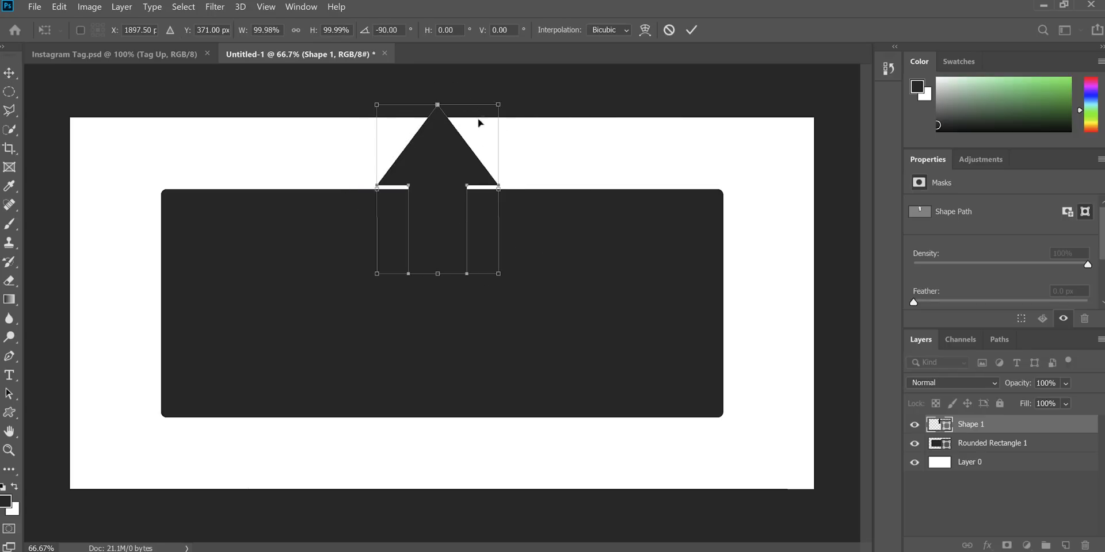
pyautogui.moveTo(447, 159); pyautogui.dragTo(467, 194)
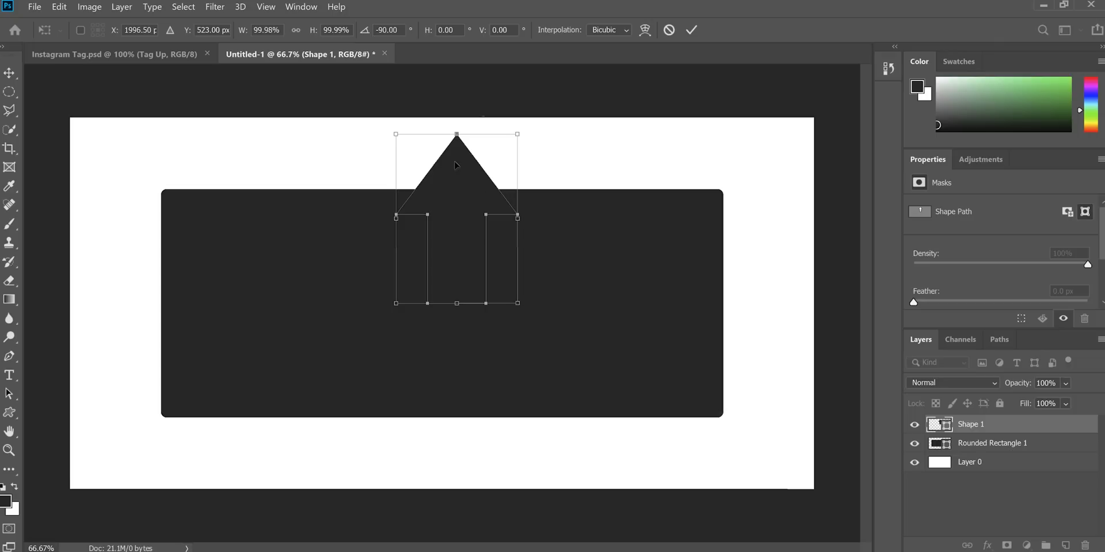
pyautogui.click(690, 30)
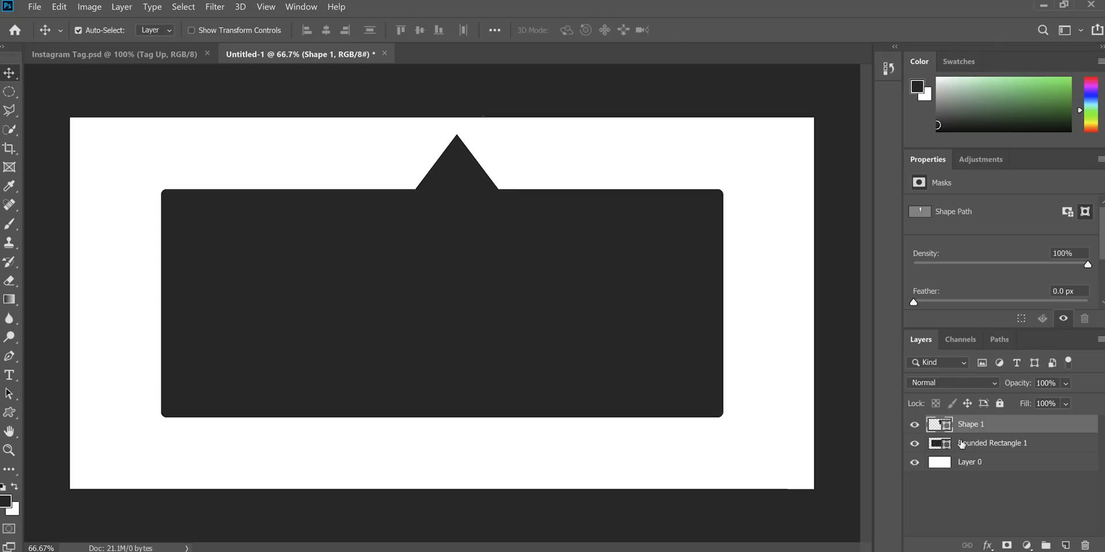
# - Try to align to the whole canvas with Layer 0 active, and clear the selection
pyautogui.click(974, 463)
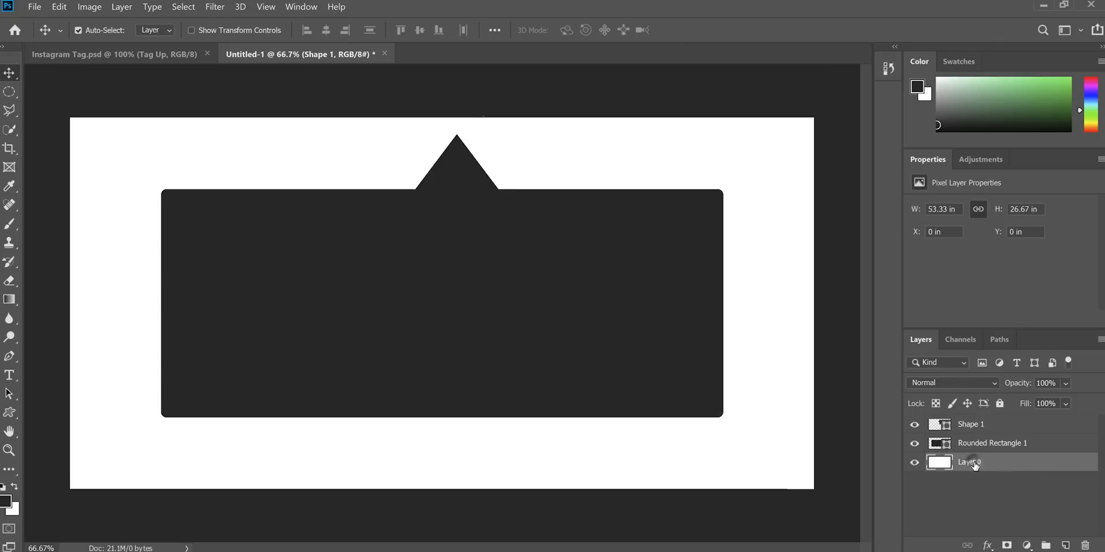
pyautogui.hotkey('ctrl', 'a')
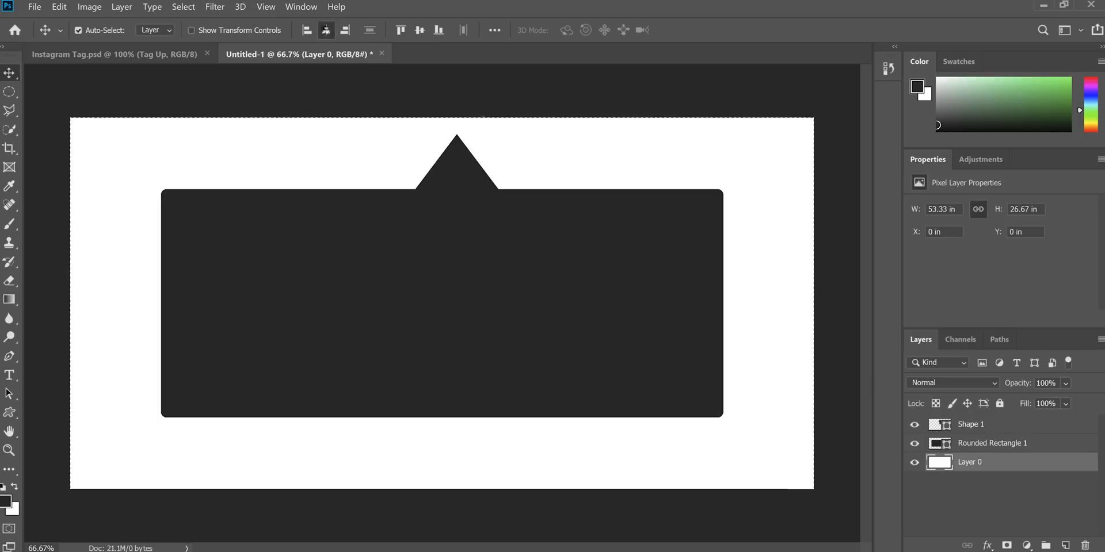
pyautogui.click(307, 30)
pyautogui.hotkey('ctrl', 'd')
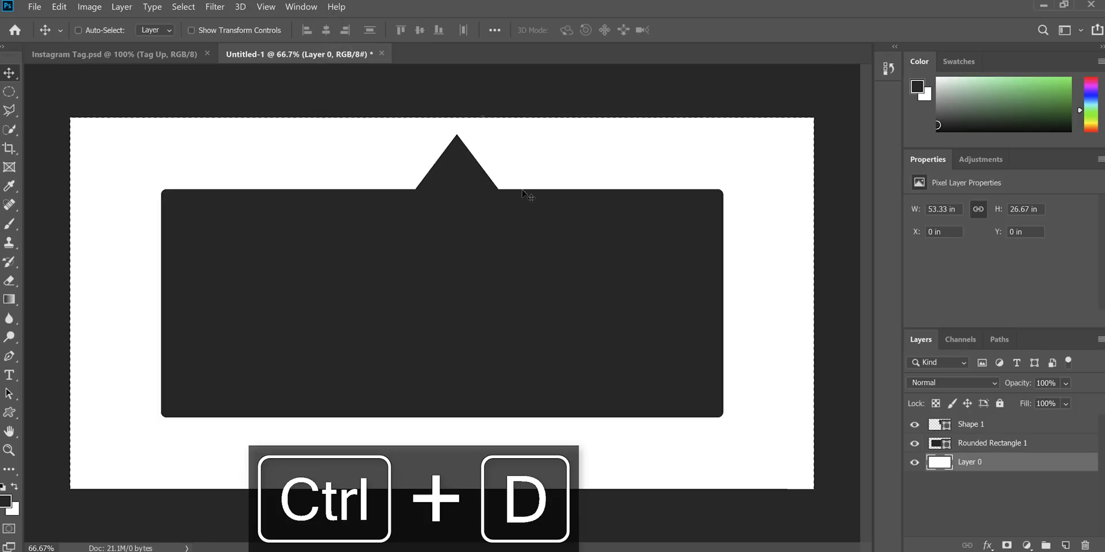
# - Place the insta PNG from the Instagram Tag Project Files folder as a new layer above Shape 1
pyautogui.click(976, 429)
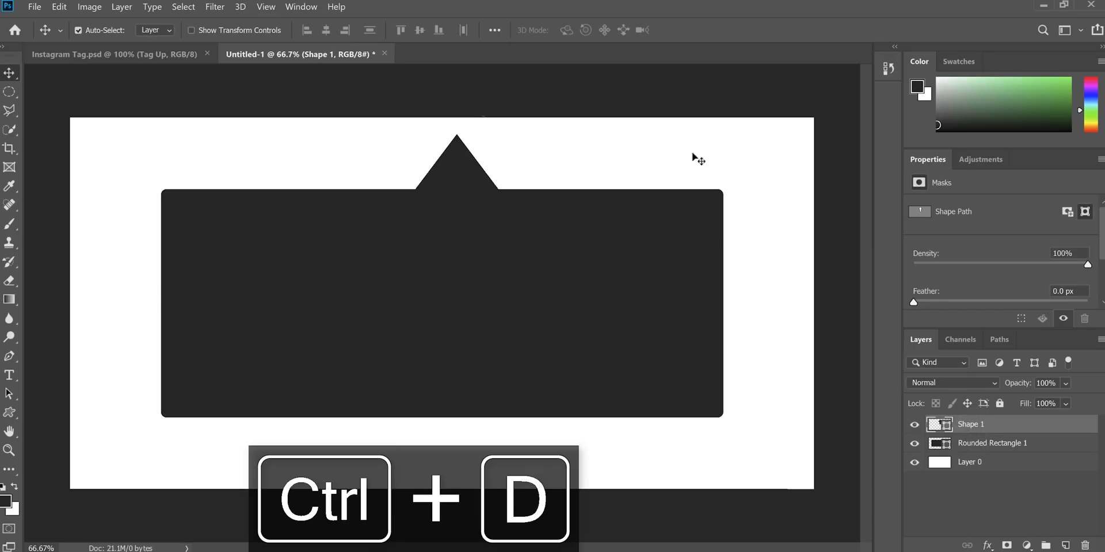
pyautogui.moveTo(570, 549)
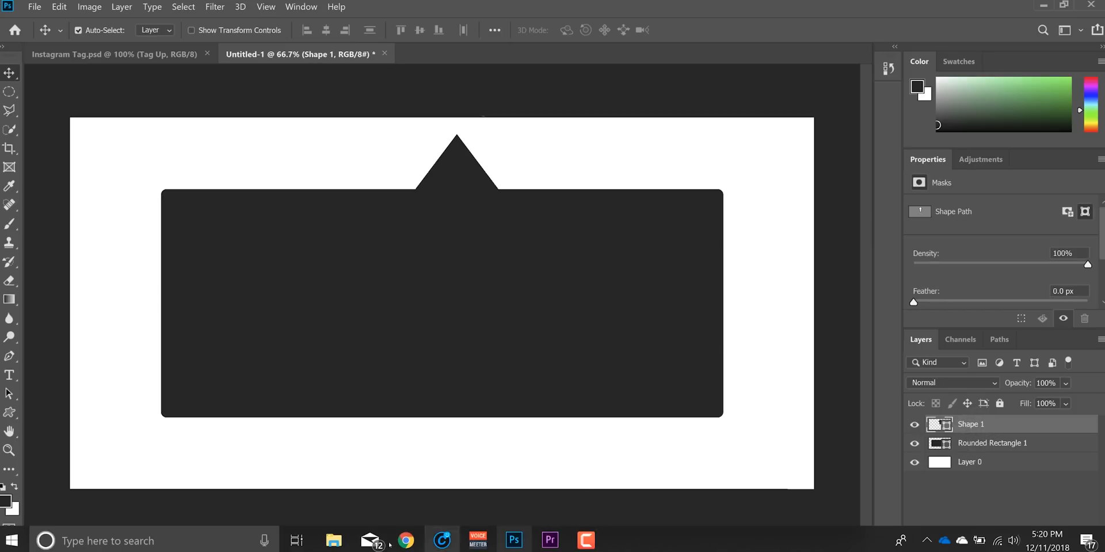
pyautogui.click(346, 544)
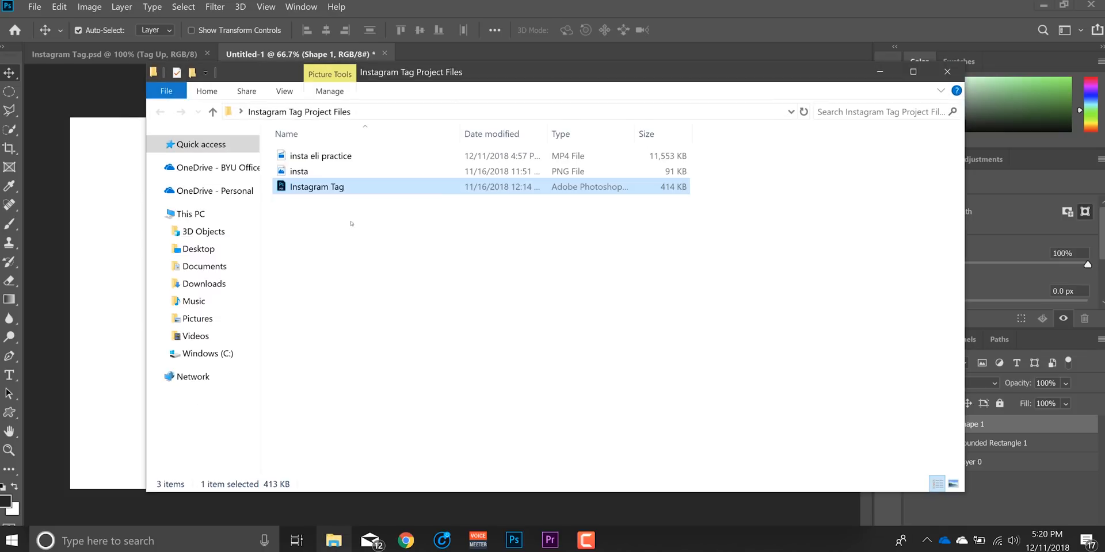
pyautogui.moveTo(324, 173); pyautogui.dragTo(123, 252)
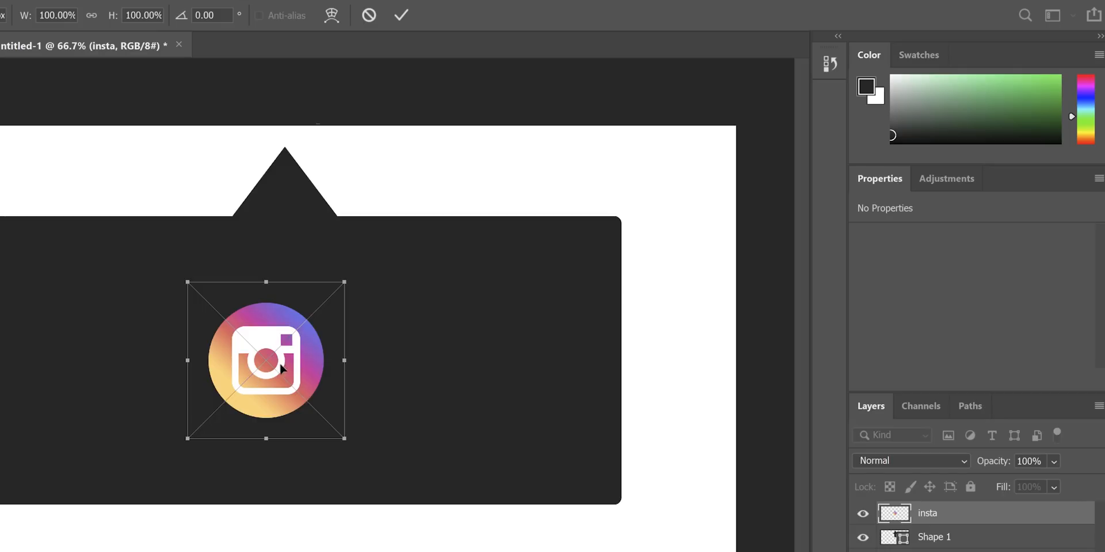
pyautogui.press('Return')
# - Move the Instagram logo to the left part of the rectangle and enlarge it proportionally to about 13 in wide
pyautogui.moveTo(280, 368); pyautogui.dragTo(27, 356)
pyautogui.hotkey('ctrl', 't')
pyautogui.moveTo(81, 418); pyautogui.dragTo(170, 514)
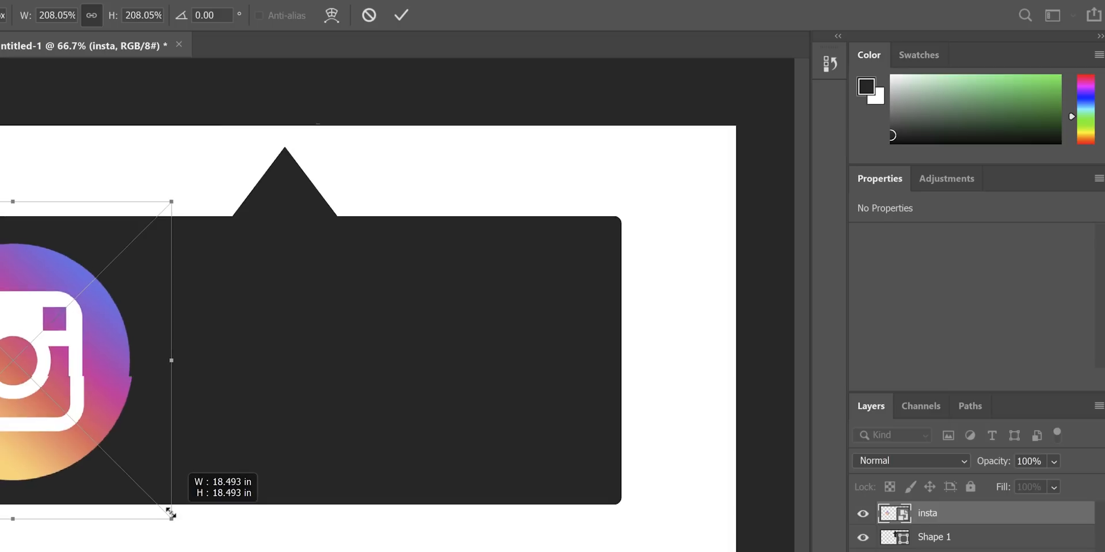
pyautogui.press('Return')
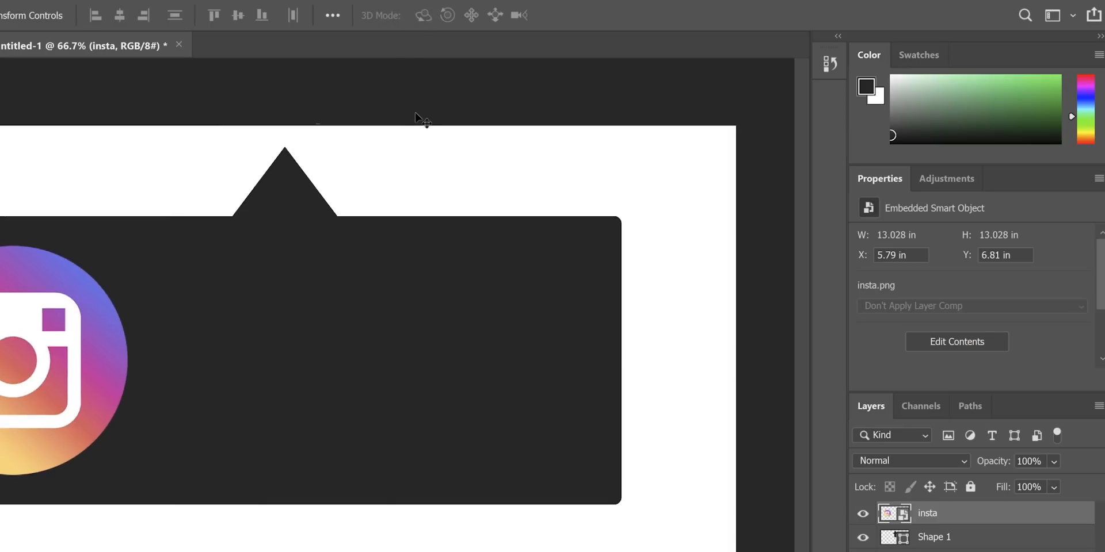
# - Move the Instagram logo horizontally to the right inside the dark rectangle, to about X 8.66 in
pyautogui.press('Right')
pyautogui.press('Right')
pyautogui.press('Right')
pyautogui.press('Right')
pyautogui.press('Right')
pyautogui.press('Right')
pyautogui.press('Right')
pyautogui.press('Right')
pyautogui.press('Right')
pyautogui.press('Right')
pyautogui.press('Right')
pyautogui.press('Right')
pyautogui.press('Right')
pyautogui.press('Right')
pyautogui.press('Right')
pyautogui.press('Right')
pyautogui.press('Right')
pyautogui.press('Right')
pyautogui.press('Right')
pyautogui.press('Right')
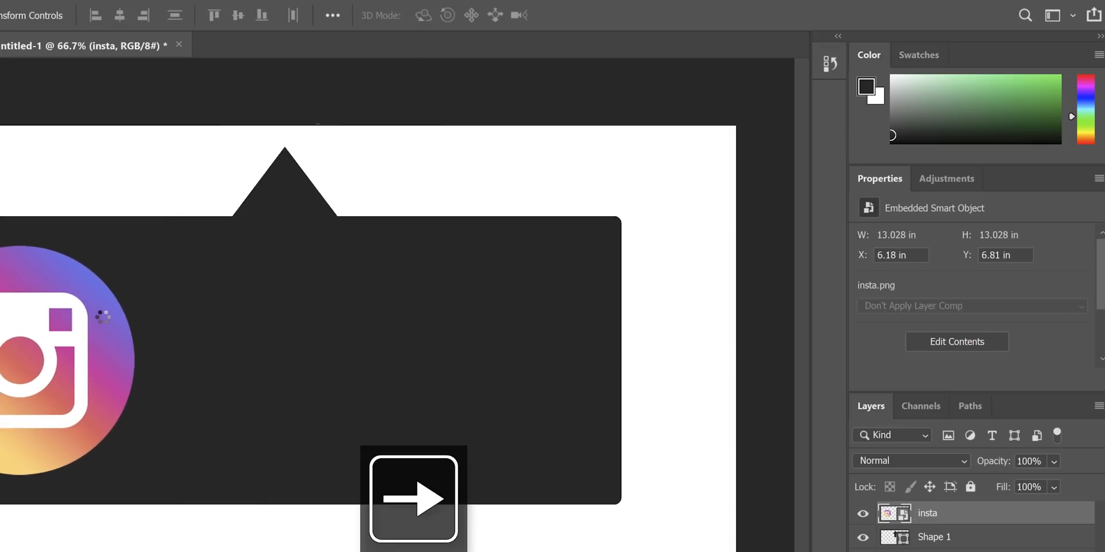
pyautogui.moveTo(48, 344); pyautogui.dragTo(89, 344)
# - Add the Instagram username as a white 72 pt Century Gothic text layer to the right of the logo
pyautogui.press('t')
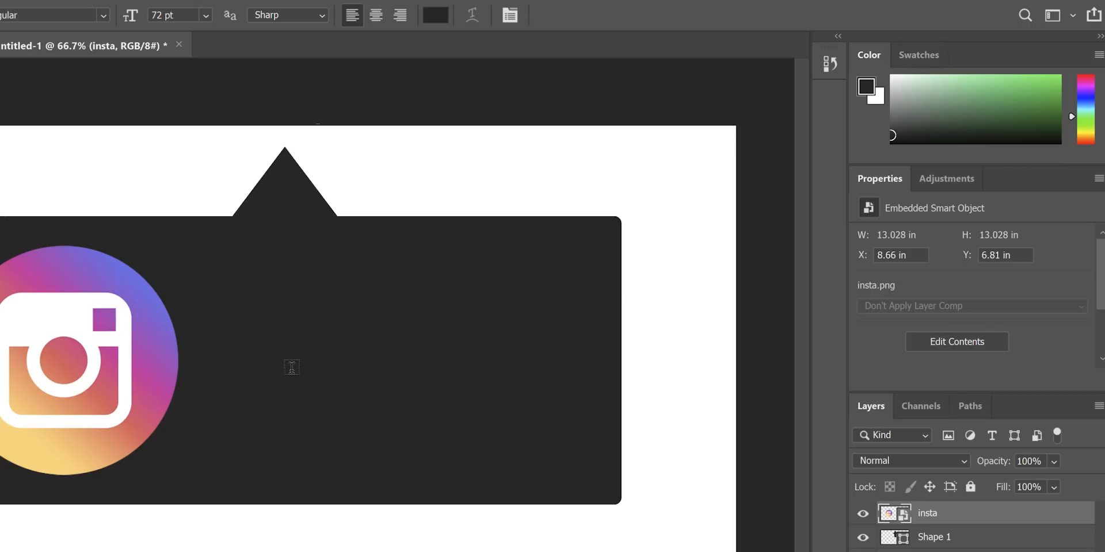
pyautogui.click(291, 367)
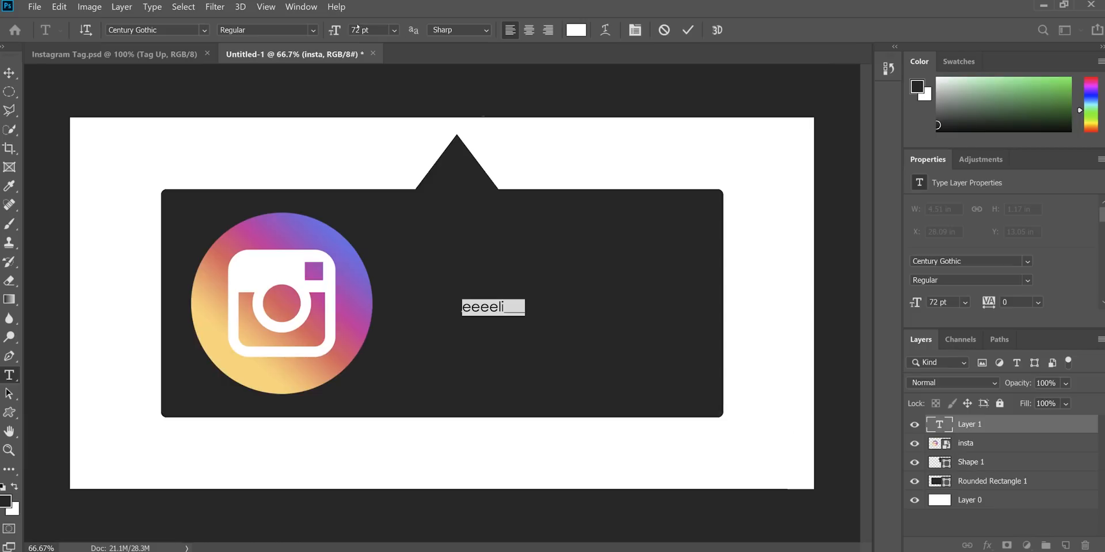
pyautogui.click(1000, 448)
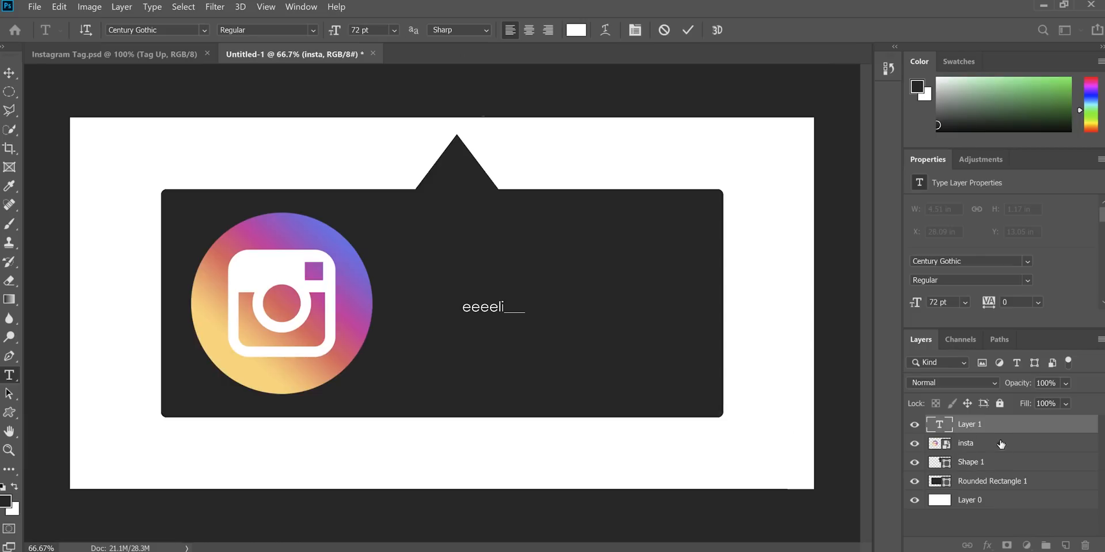
pyautogui.click(989, 430)
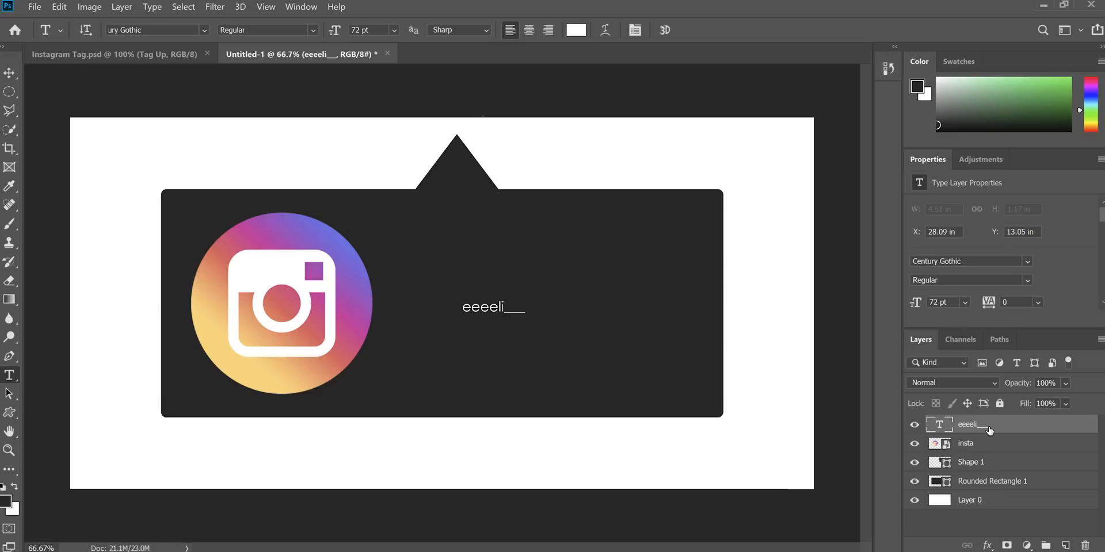
# - Enlarge the username text proportionally about its centre to about 292 pt
pyautogui.hotkey('ctrl', 't')
pyautogui.moveTo(525, 314); pyautogui.dragTo(603, 363)
pyautogui.click(691, 30)
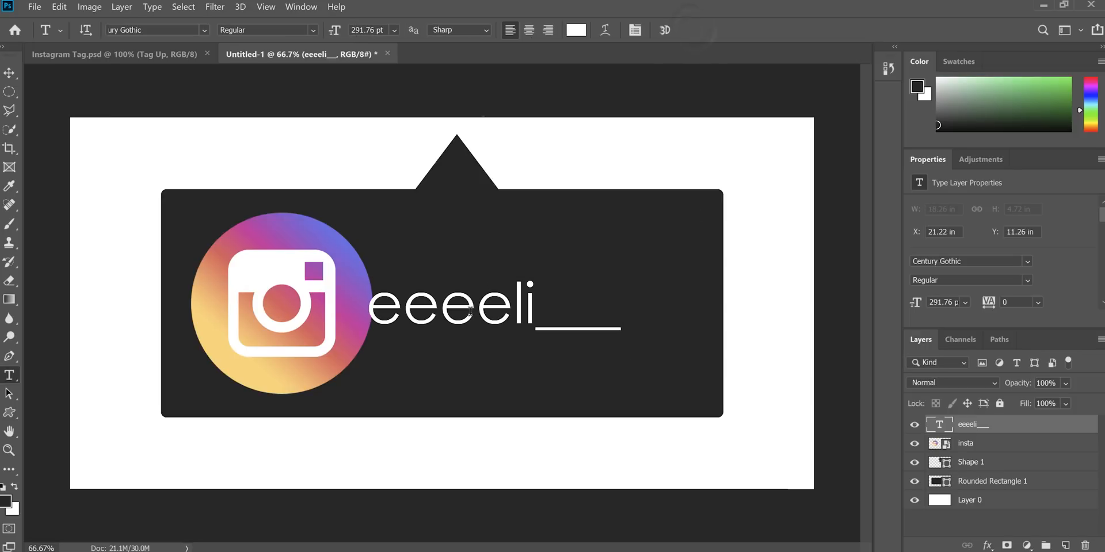
# - Insert one more "e" into the username text and move it clear of the logo, to about X 23.37 in, Y 11.7 in
pyautogui.click(478, 309)
pyautogui.write('e')
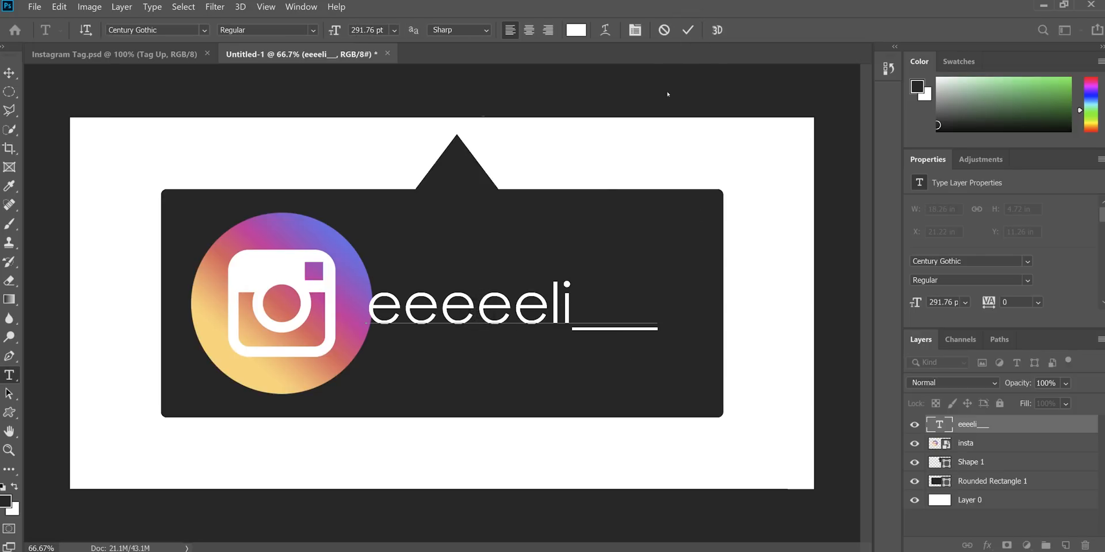
pyautogui.hotkey('ctrl', 'Return')
pyautogui.press('v')
pyautogui.moveTo(520, 336); pyautogui.dragTo(550, 342)
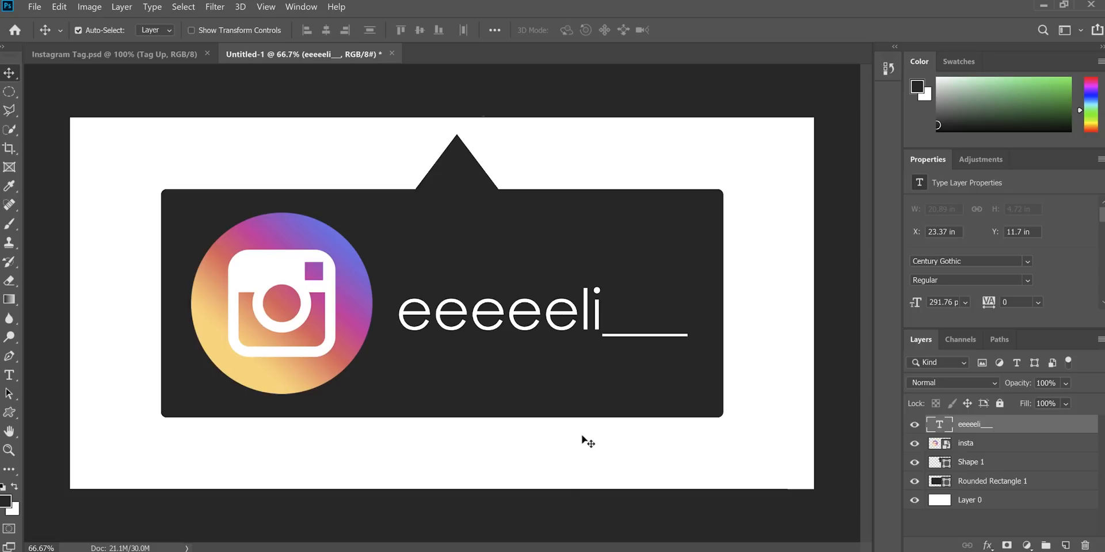
# - Duplicate the Shape 1 and Rounded Rectangle 1 layers together twice
pyautogui.click(998, 462)
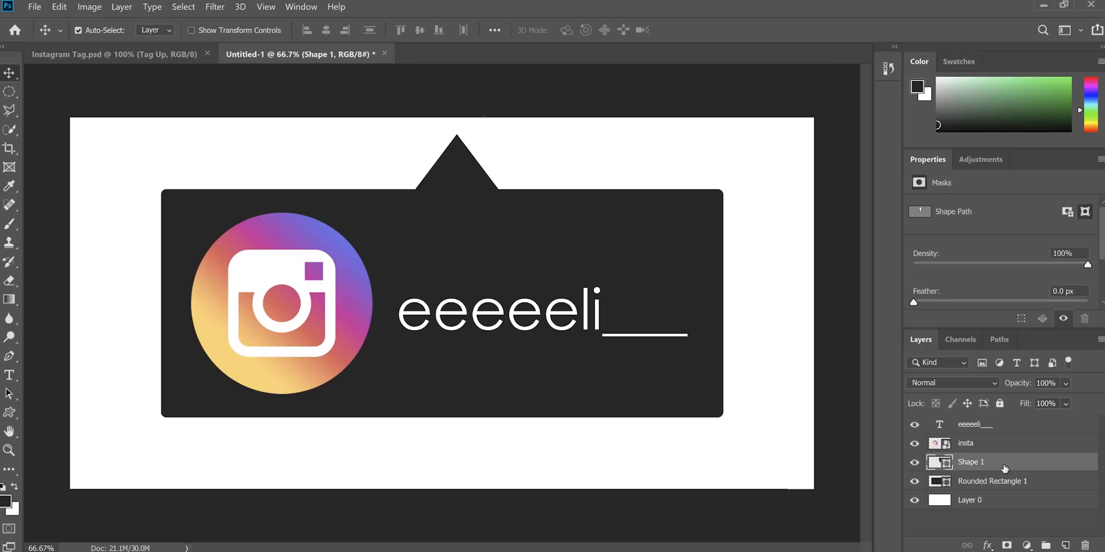
pyautogui.keyDown('shift'); pyautogui.click(1041, 484); pyautogui.keyUp('shift')
pyautogui.moveTo(1032, 482); pyautogui.dragTo(1064, 544)
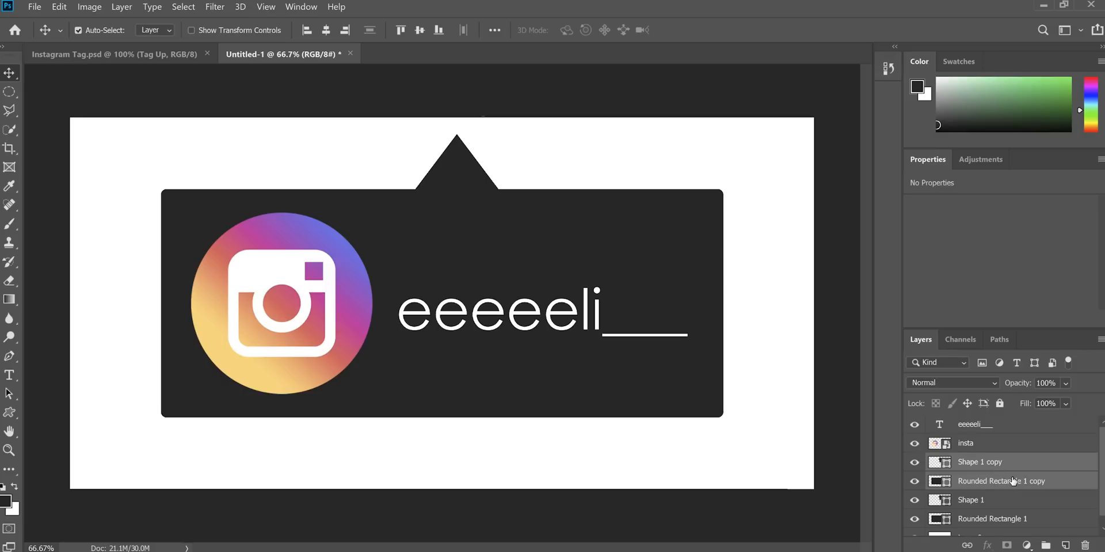
pyautogui.hotkey('ctrl', 'j')
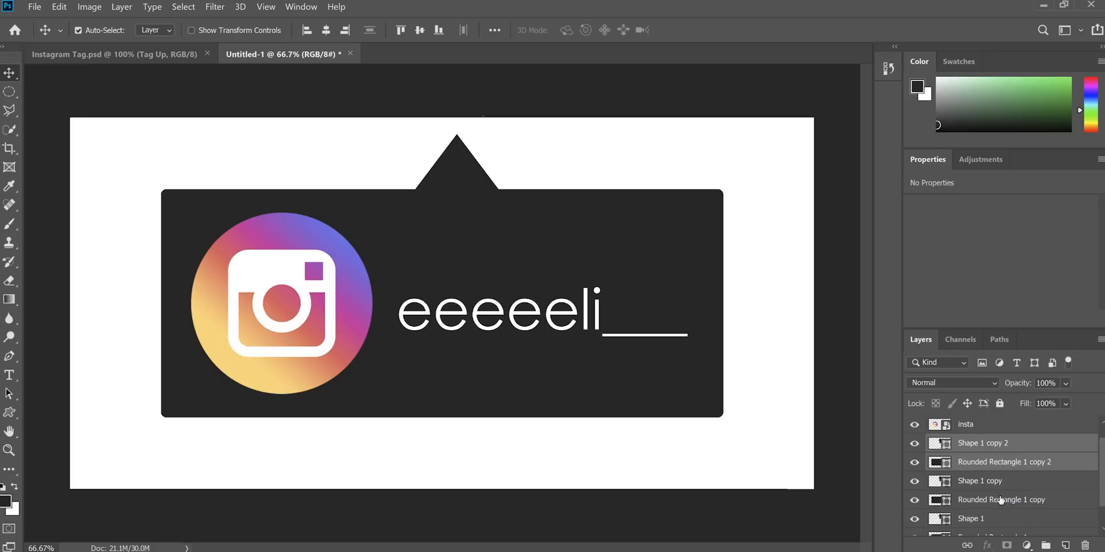
# - Group each of the three pointer-and-rectangle pairs into its own layer group
pyautogui.moveTo(1000, 466); pyautogui.dragTo(1046, 545)
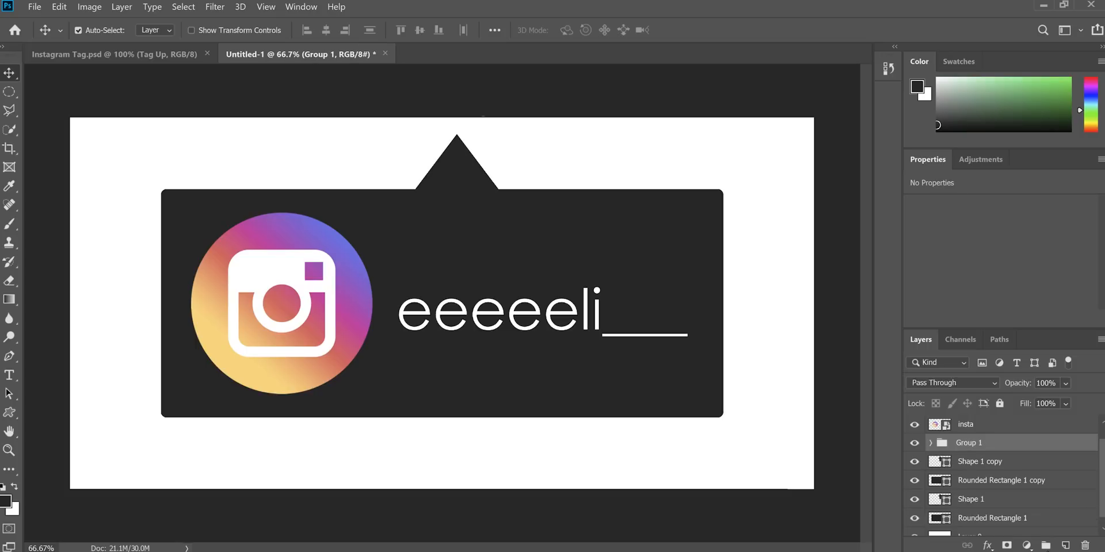
pyautogui.click(980, 466)
pyautogui.keyDown('shift'); pyautogui.click(991, 481); pyautogui.keyUp('shift')
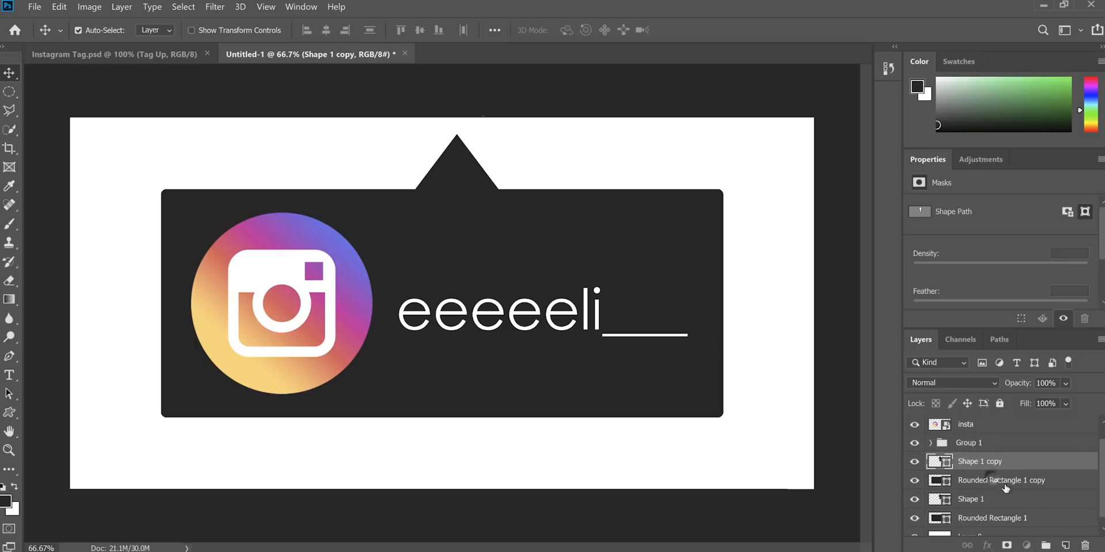
pyautogui.hotkey('ctrl', 'g')
pyautogui.click(1004, 509)
pyautogui.keyDown('shift'); pyautogui.click(972, 489); pyautogui.keyUp('shift')
pyautogui.hotkey('ctrl', 'g')
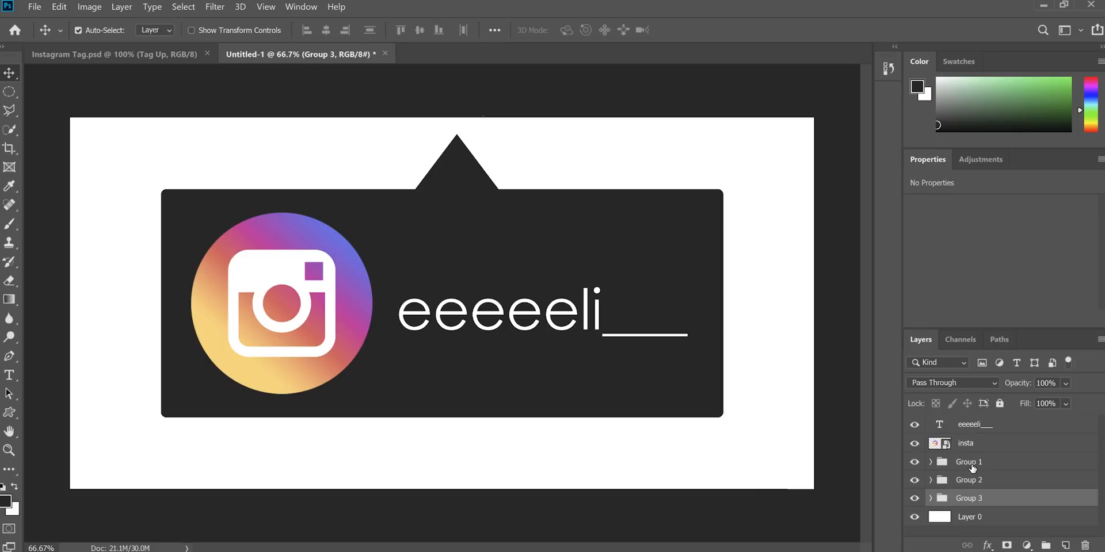
# - Rename the three layer groups, from the uppermost down, as Center, Right and Left
pyautogui.click(973, 465)
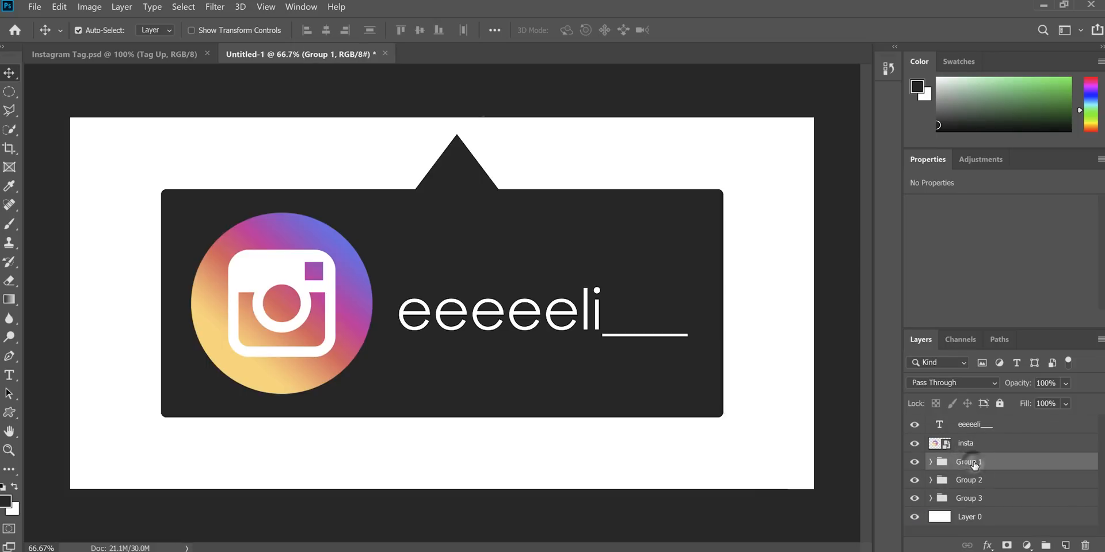
pyautogui.doubleClick(974, 463)
pyautogui.write('Center')
pyautogui.press('Tab')
pyautogui.write('Right')
pyautogui.press('Tab')
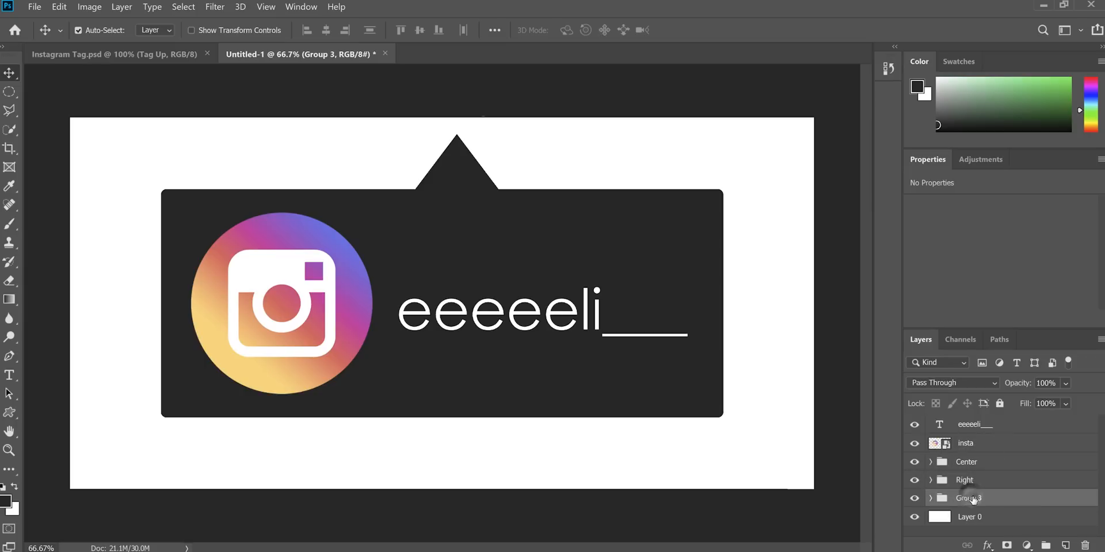
pyautogui.write('Left')
pyautogui.click(926, 465)
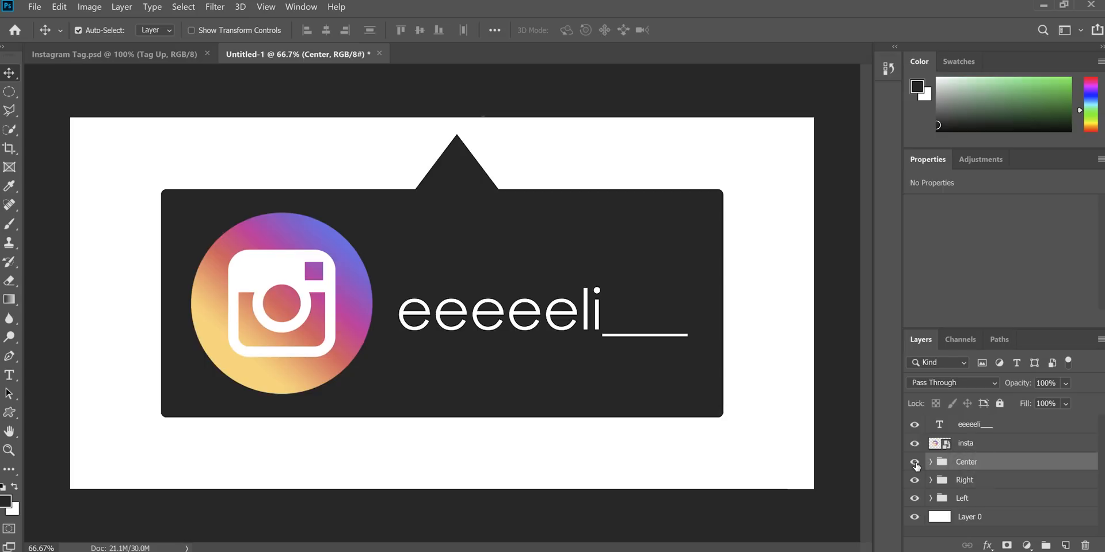
# - Hide the Center group and move the Right group's pointer, Shape 1 copy, horizontally near the rectangle's right end
pyautogui.click(915, 463)
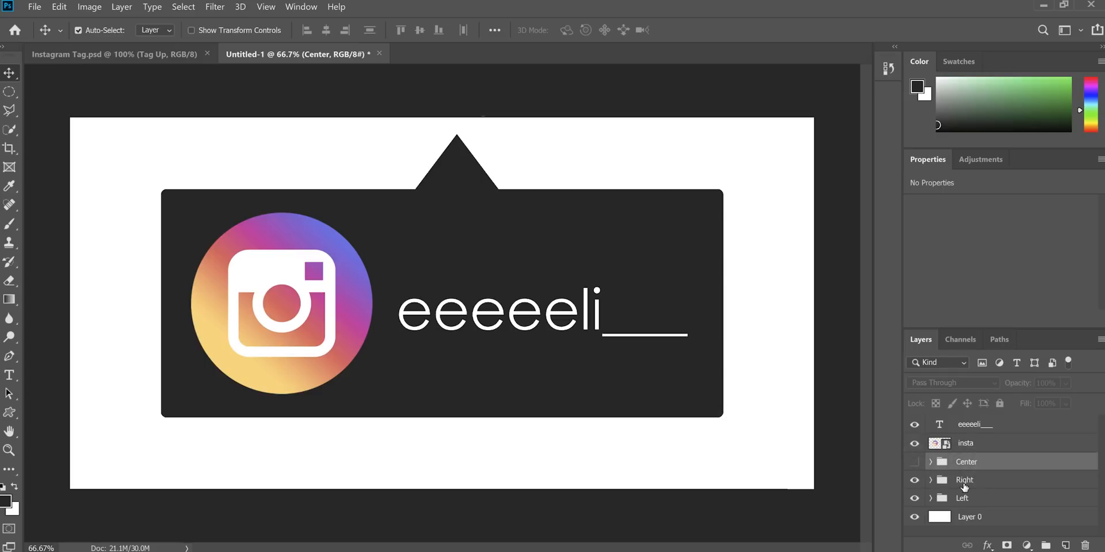
pyautogui.click(965, 482)
pyautogui.click(930, 480)
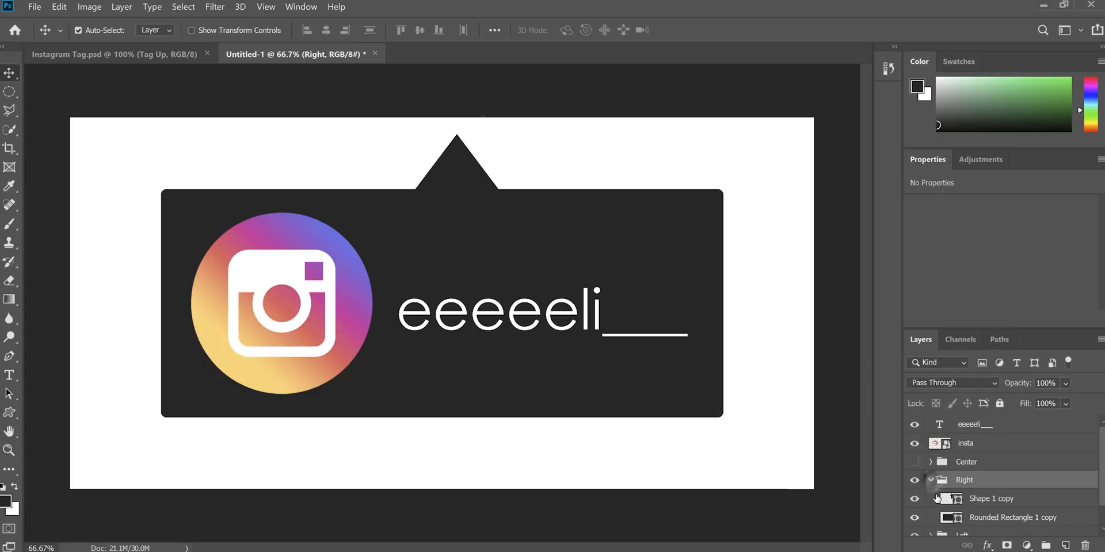
pyautogui.scroll(-1, 941, 501)
pyautogui.click(978, 480)
pyautogui.moveTo(477, 226); pyautogui.dragTo(672, 238)
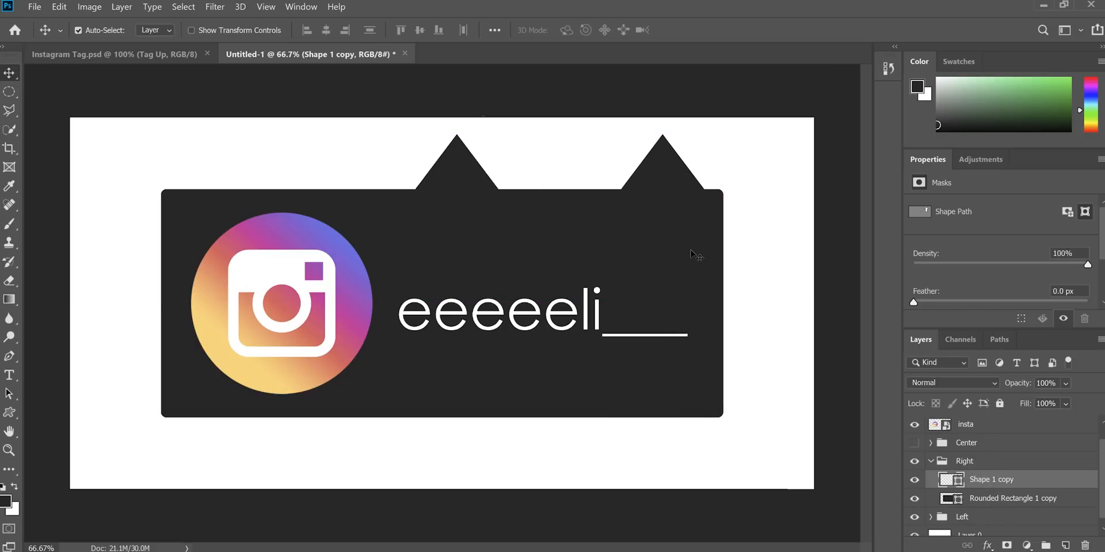
# - Rotate the Right group's pointer by 90 degrees and place it so its tip sticks out from the rectangle's right edge
pyautogui.hotkey('ctrl', 't')
pyautogui.moveTo(752, 291); pyautogui.dragTo(598, 310)
pyautogui.moveTo(682, 249); pyautogui.dragTo(703, 331)
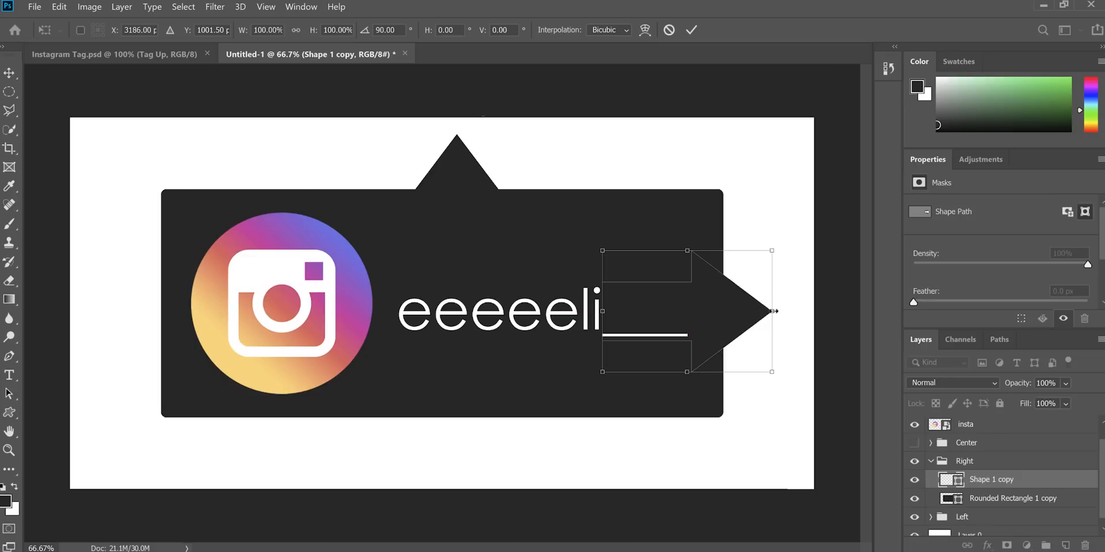
pyautogui.click(691, 30)
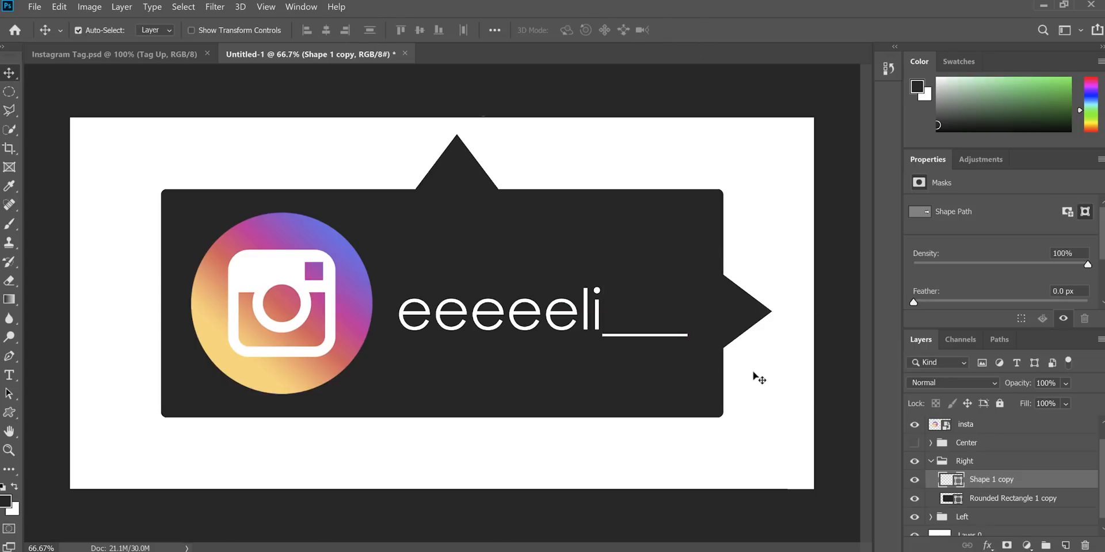
# - Nudge the Right group's pointer outward so its tip projects slightly further from the rectangle's right edge
pyautogui.press('Right')
pyautogui.press('Right')
pyautogui.press('Right')
pyautogui.press('Right')
pyautogui.press('Right')
pyautogui.press('Right')
pyautogui.press('Right')
pyautogui.press('Right')
pyautogui.press('Right')
pyautogui.press('Right')
pyautogui.press('Right')
pyautogui.press('Right')
pyautogui.press('Right')
pyautogui.press('Right')
pyautogui.press('Right')
pyautogui.press('Right')
pyautogui.press('Right')
pyautogui.press('Right')
pyautogui.press('Right')
pyautogui.press('Right')
pyautogui.press('Right')
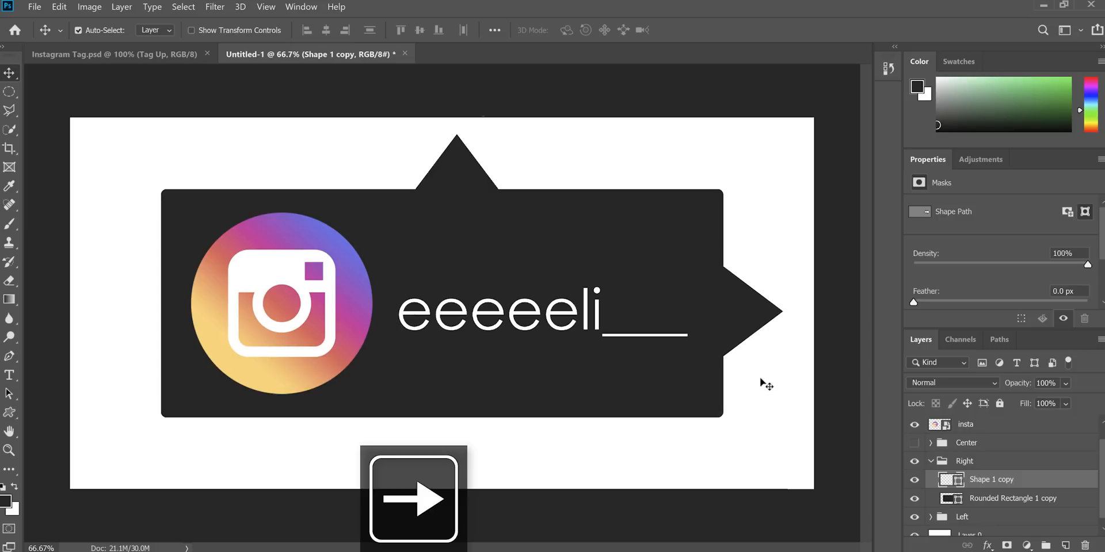
pyautogui.press('Left')
pyautogui.press('Left')
pyautogui.press('Left')
pyautogui.press('Right')
pyautogui.press('Right')
pyautogui.press('Right')
pyautogui.press('Left')
pyautogui.press('Right')
pyautogui.press('Left')
pyautogui.press('Right')
# - Collapse and hide the Right group, and make the Left group active
pyautogui.click(930, 461)
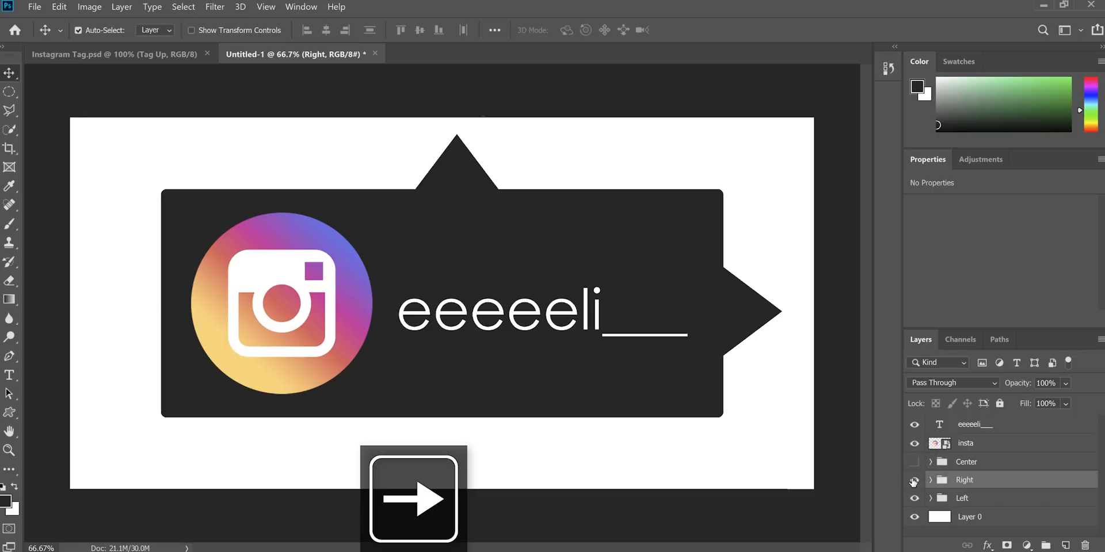
pyautogui.click(913, 481)
pyautogui.click(934, 498)
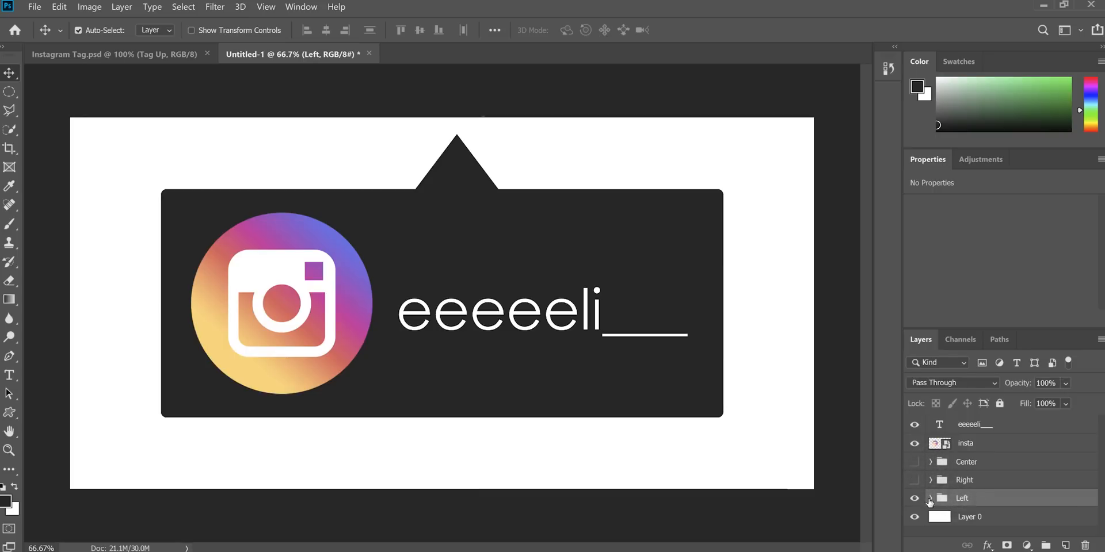